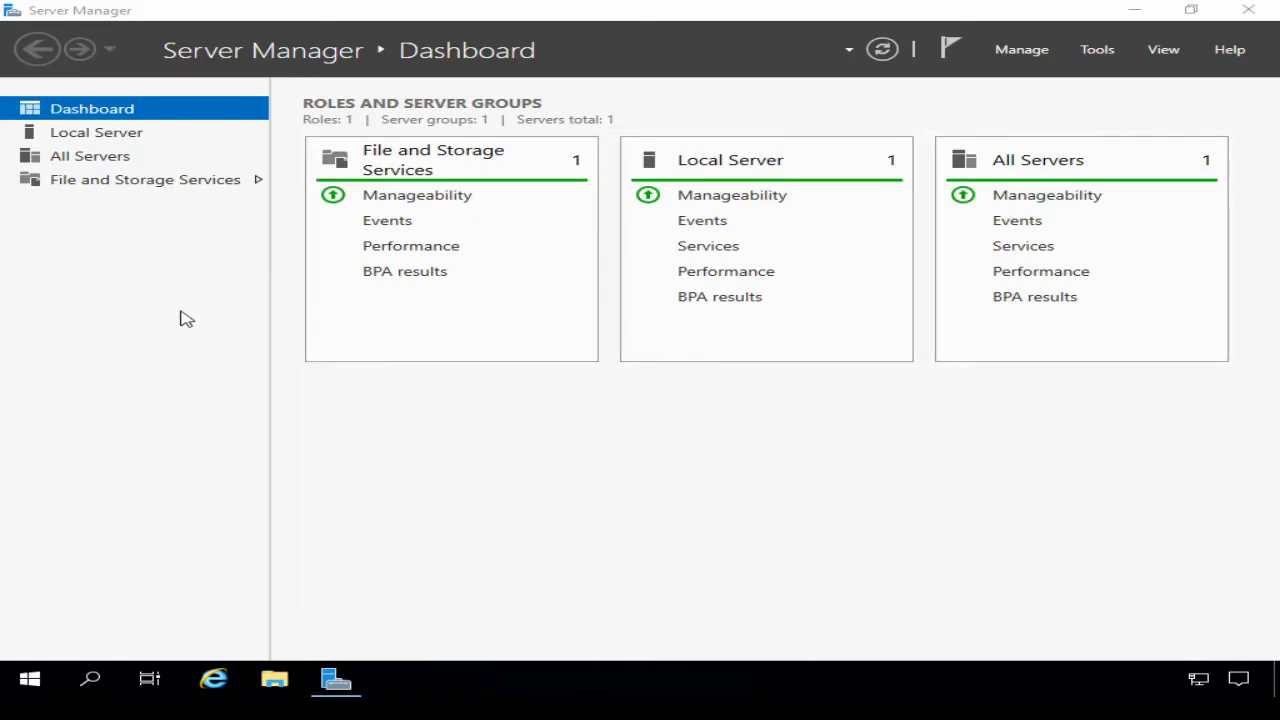
Step: Open the Ethernet adapter's IPv4 properties from Local Server and switch to a manual IP address
click(100, 139)
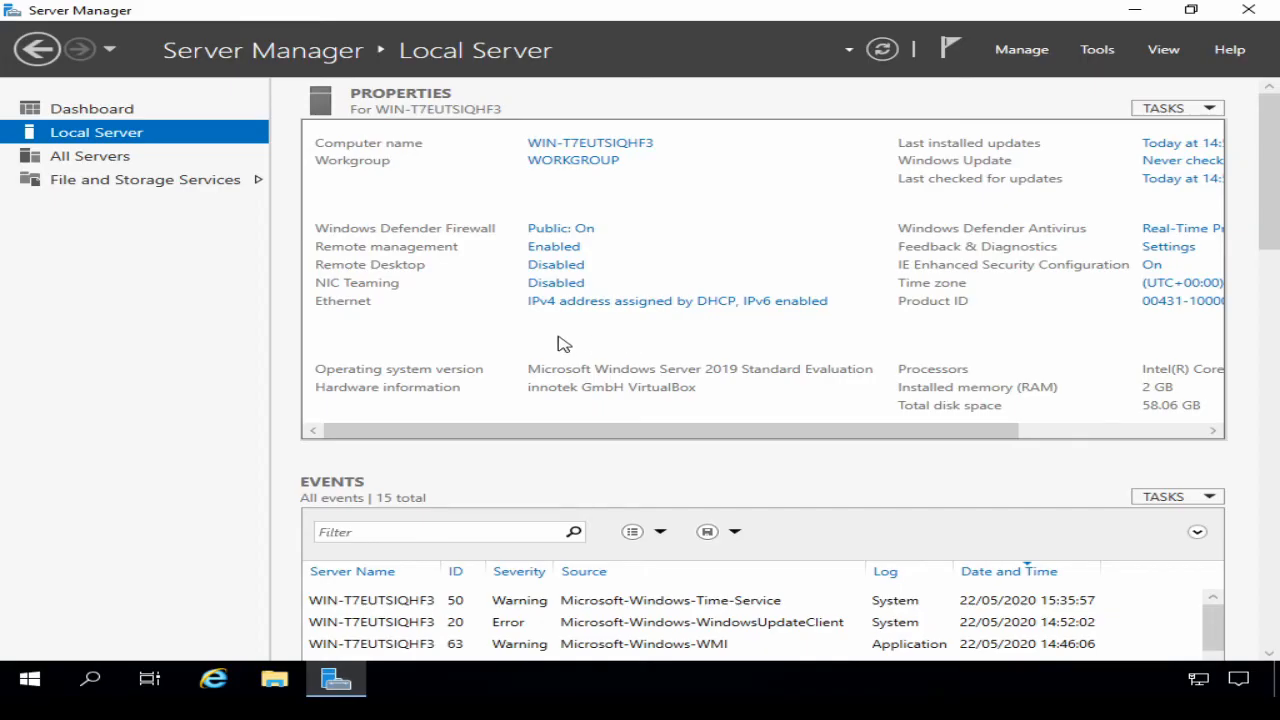
click(555, 302)
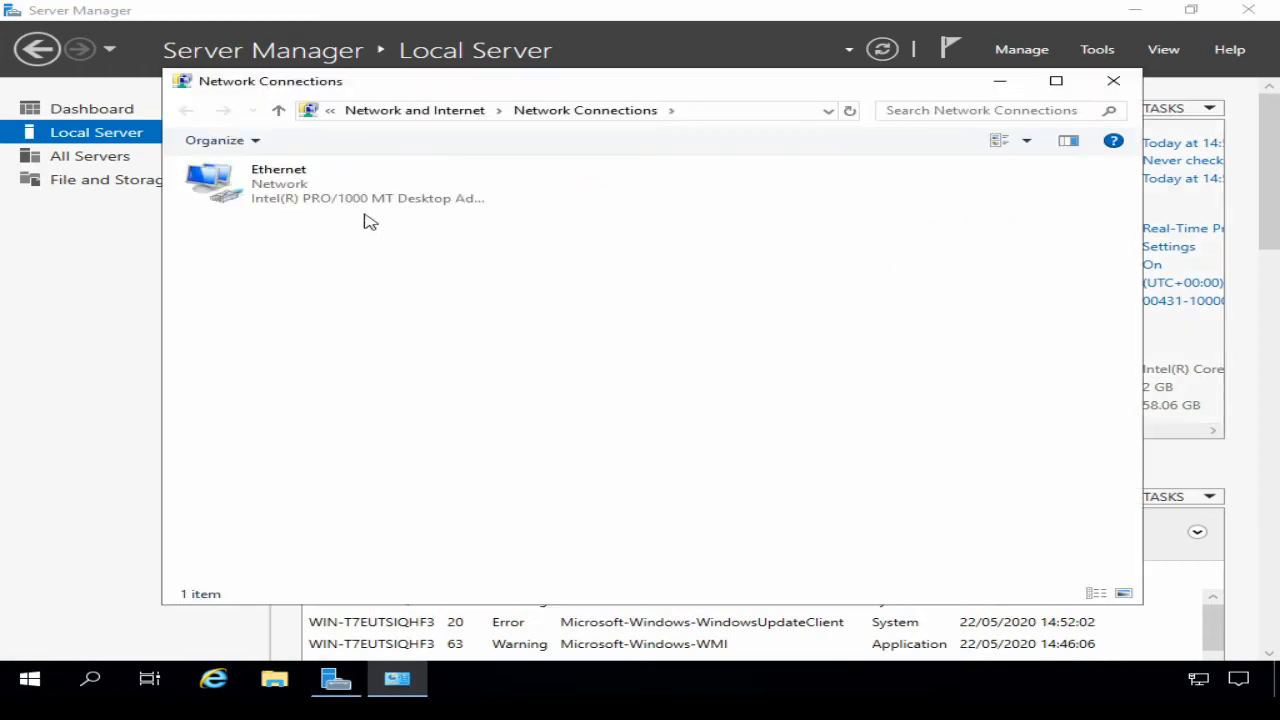
click(288, 205)
right_click(274, 196)
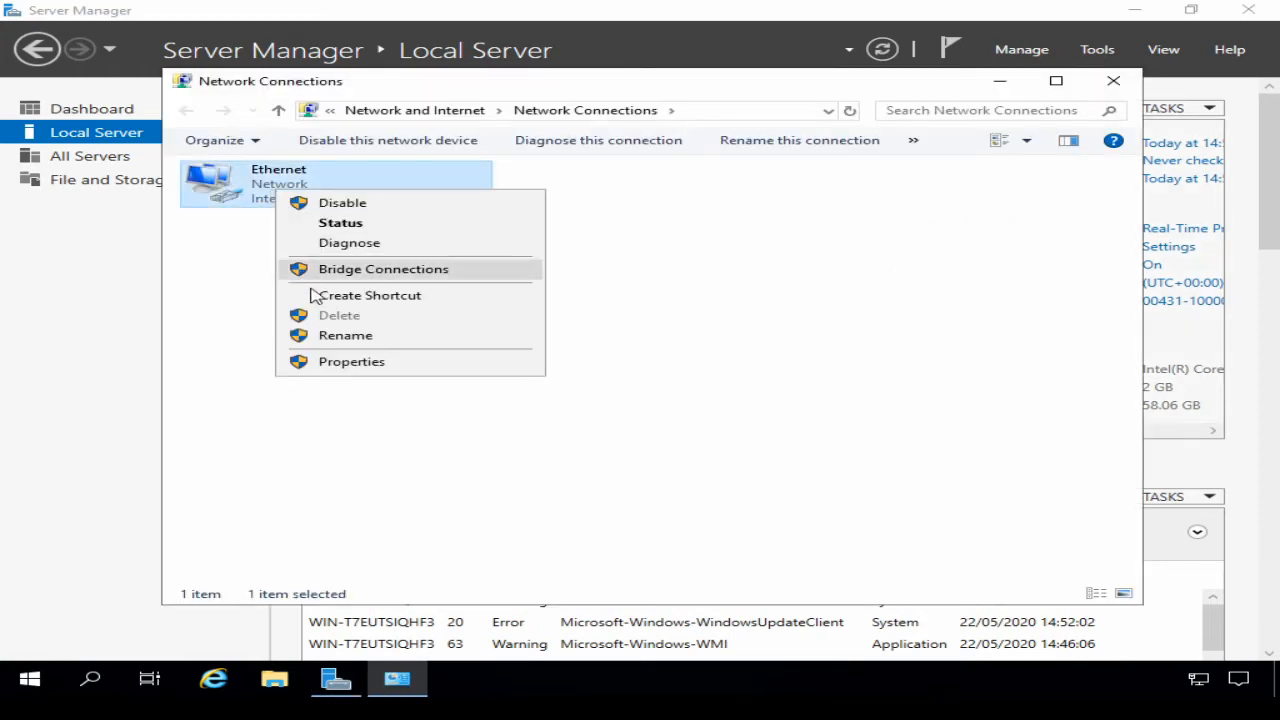
click(351, 363)
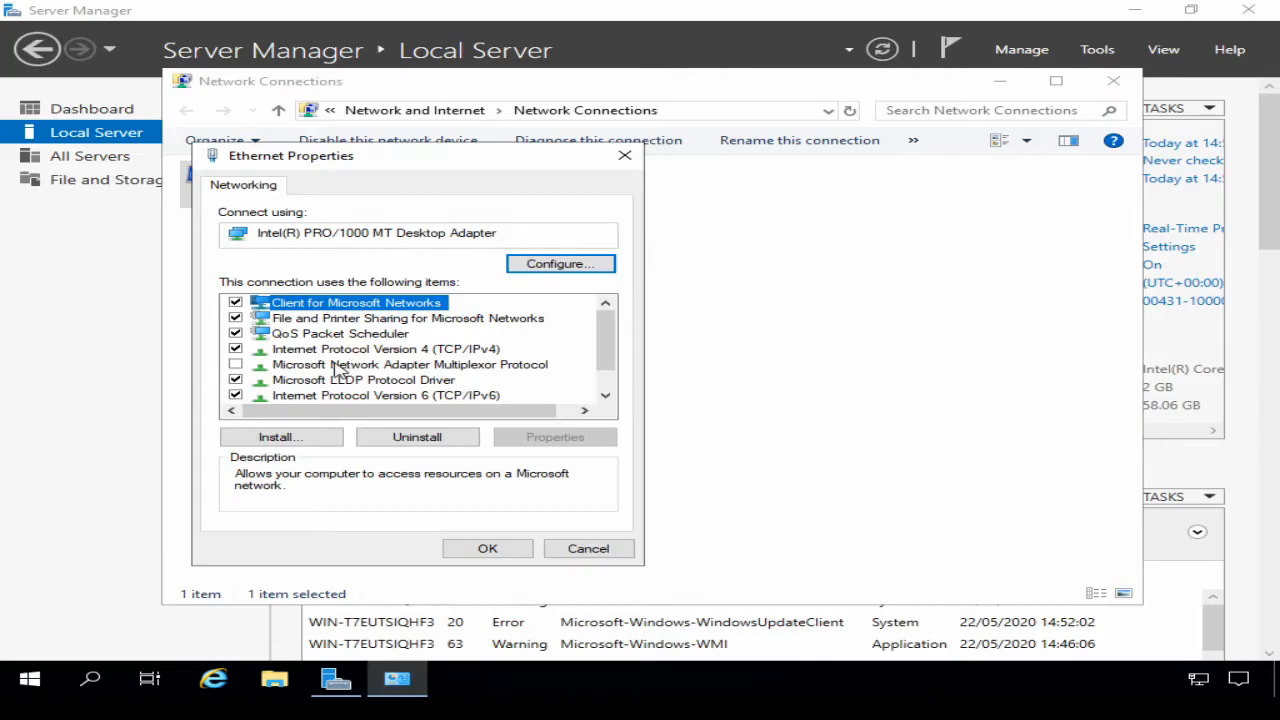
click(320, 350)
click(550, 437)
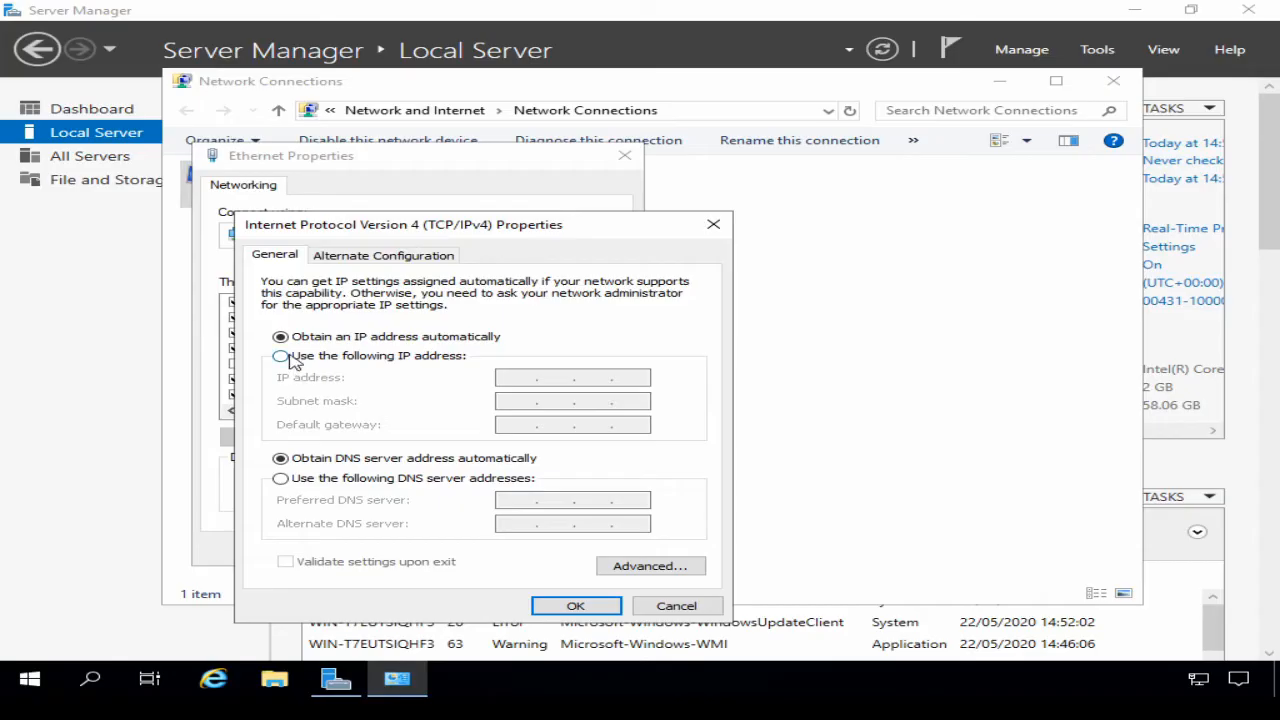
click(281, 356)
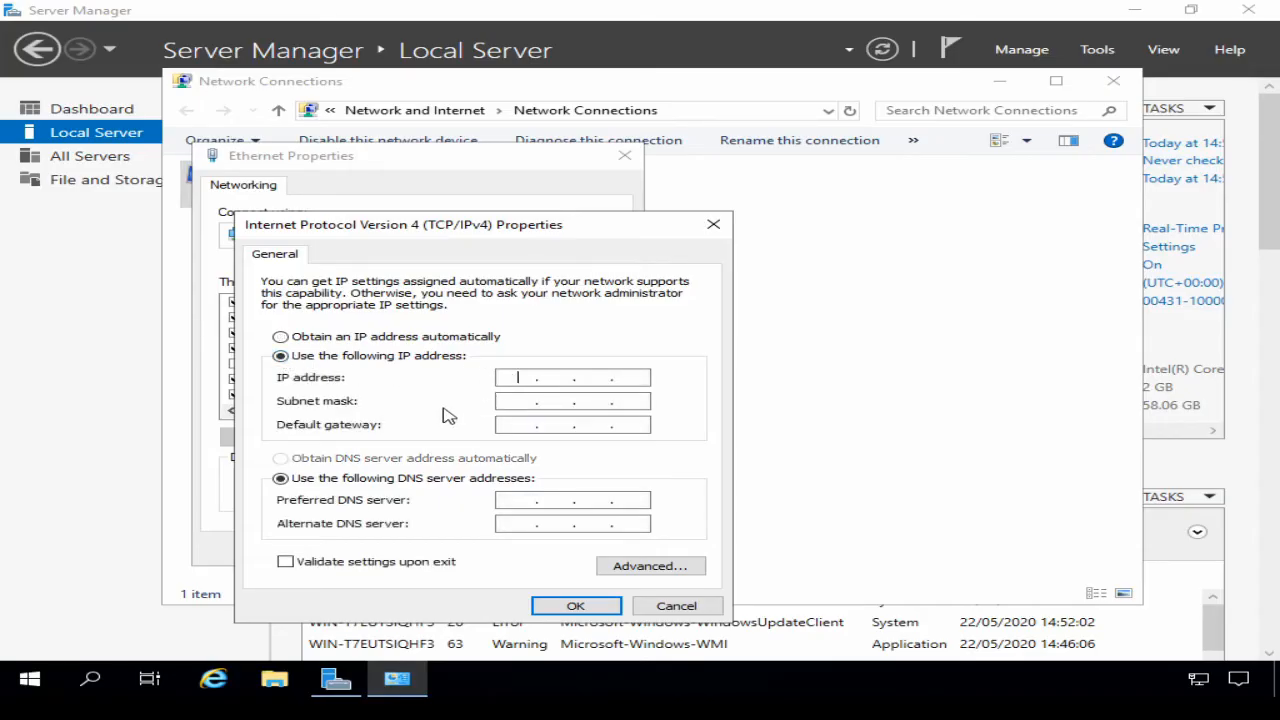
Step: Assign IP 192.168.1.101, mask 255.255.255.0 and gateway 192.168.1.254, then close the adapter properties
text(192 . 168 . 1 . 101)
key(Tab)
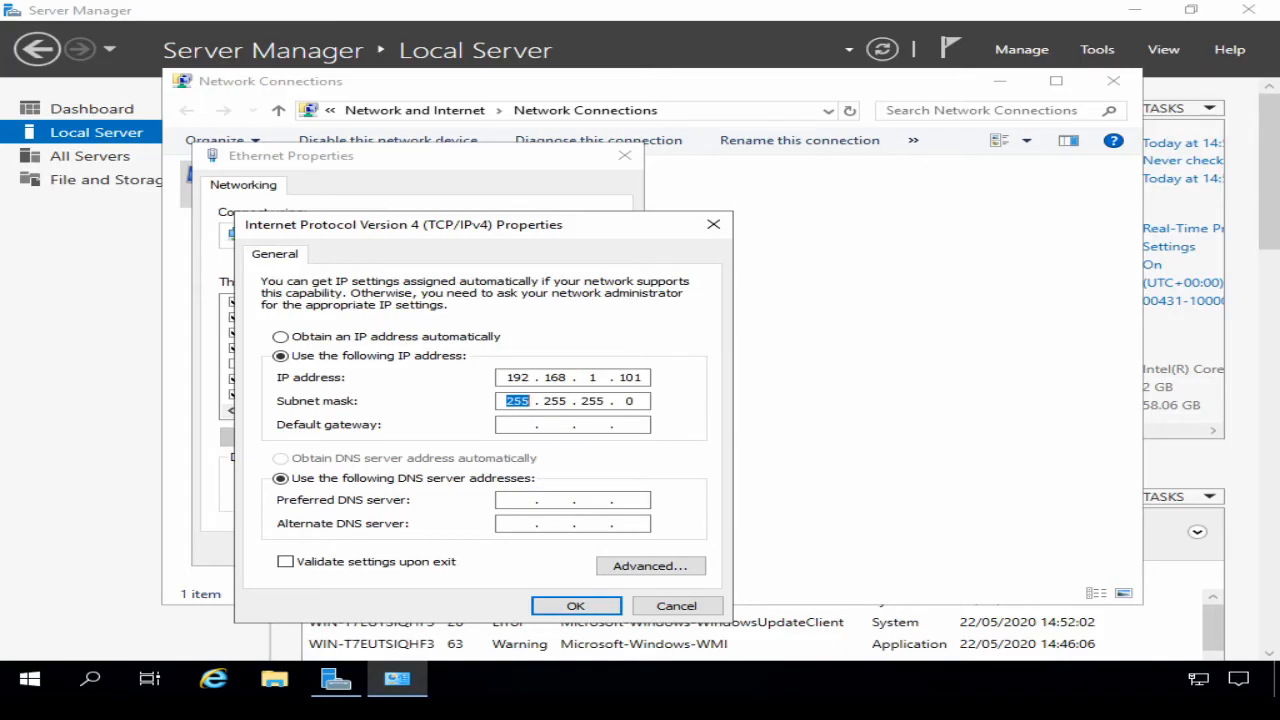
click(518, 425)
text(192.168.1.254)
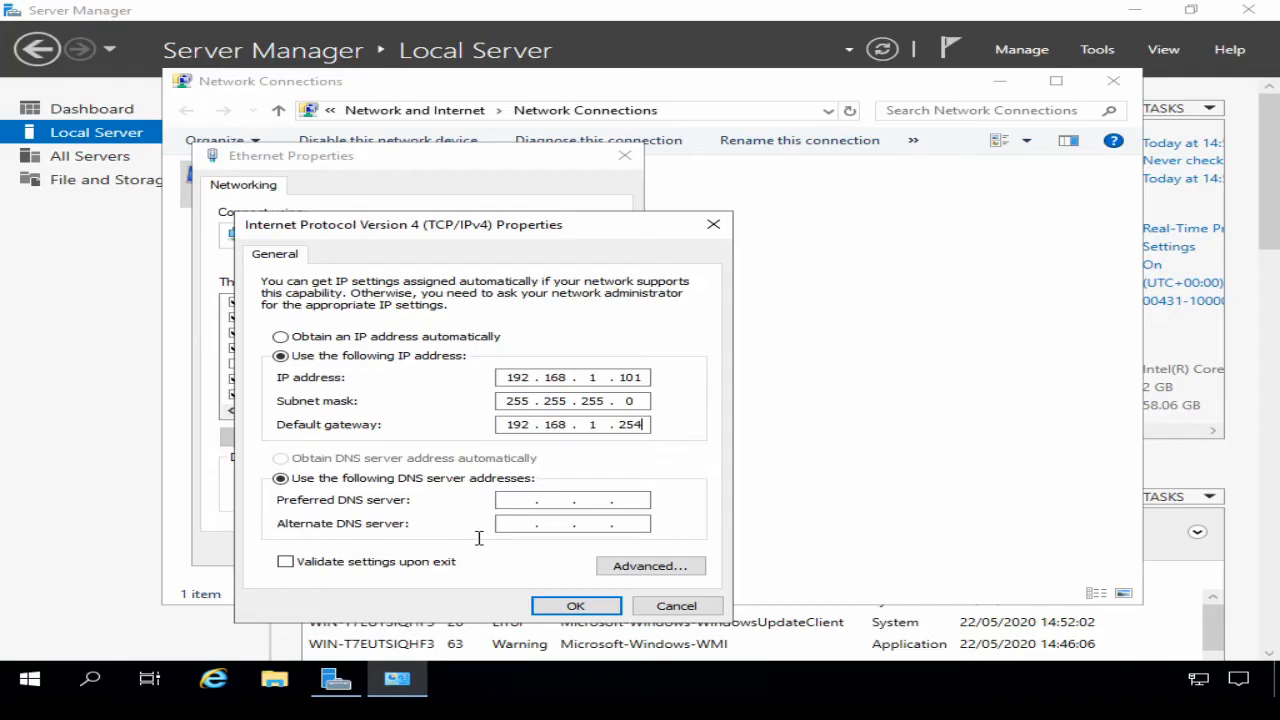
click(574, 606)
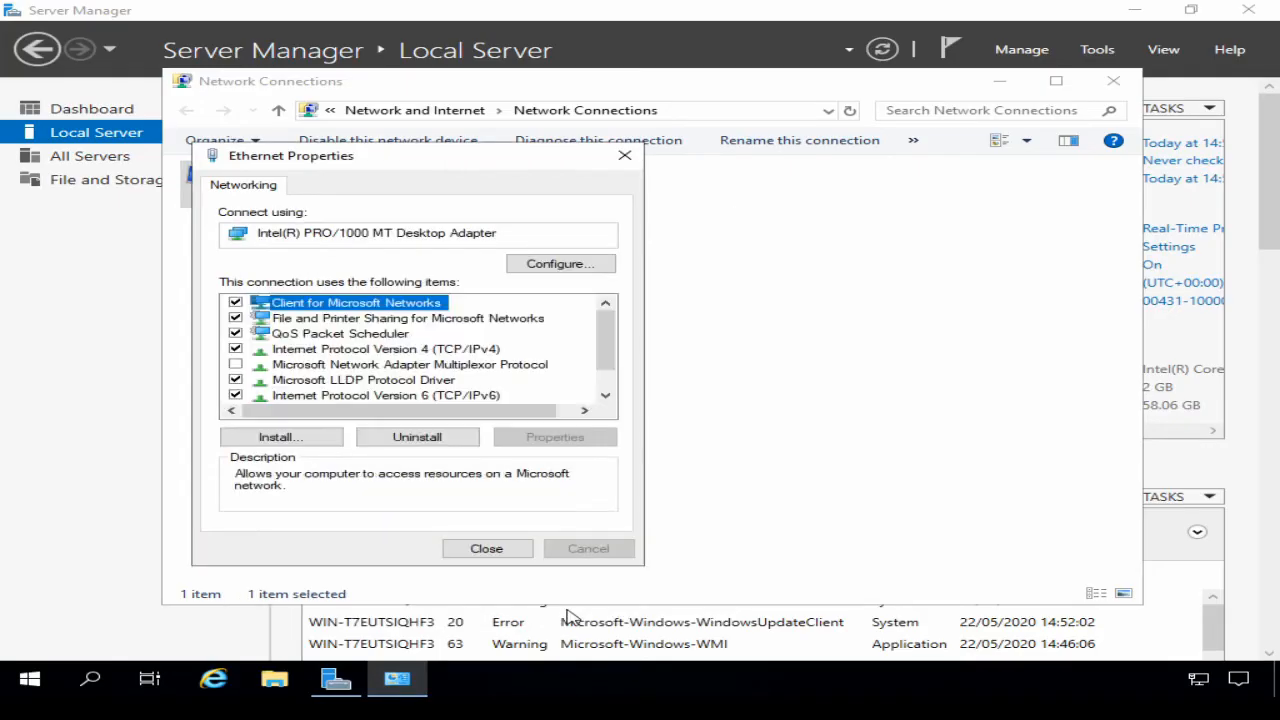
click(511, 548)
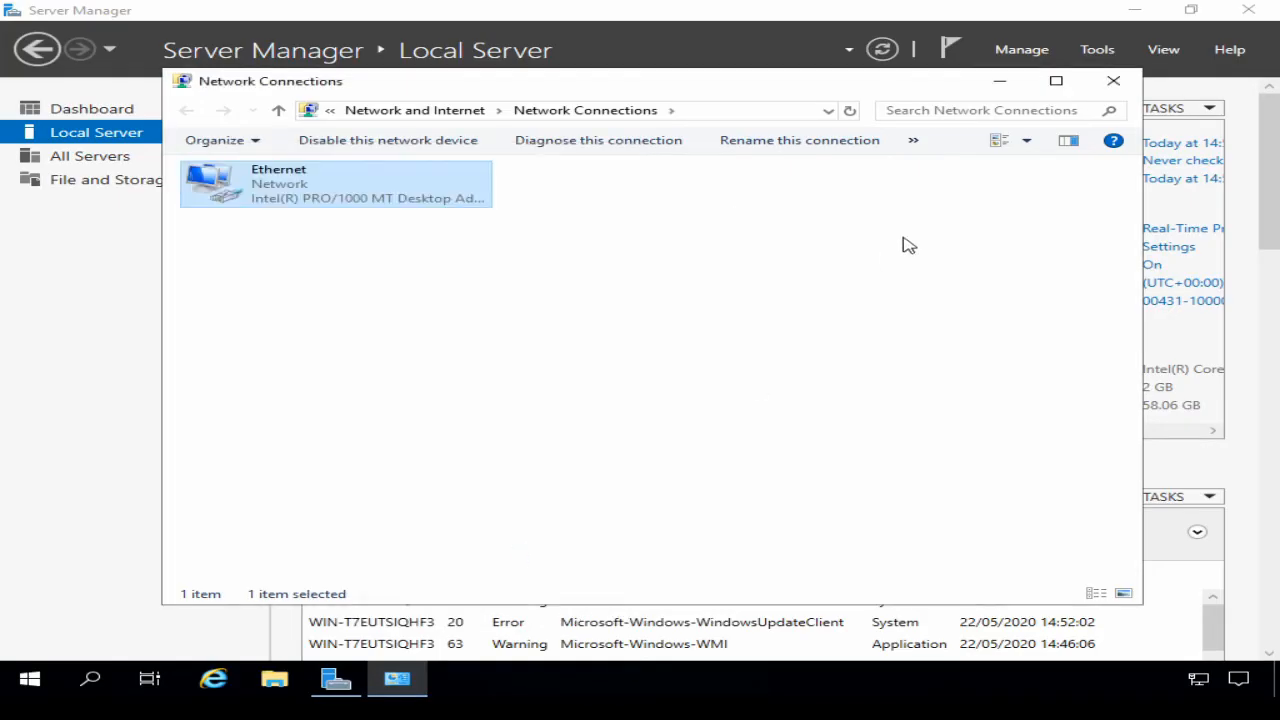
Step: Rename the computer to Server1 in System Properties and accept the restart notice
click(1113, 81)
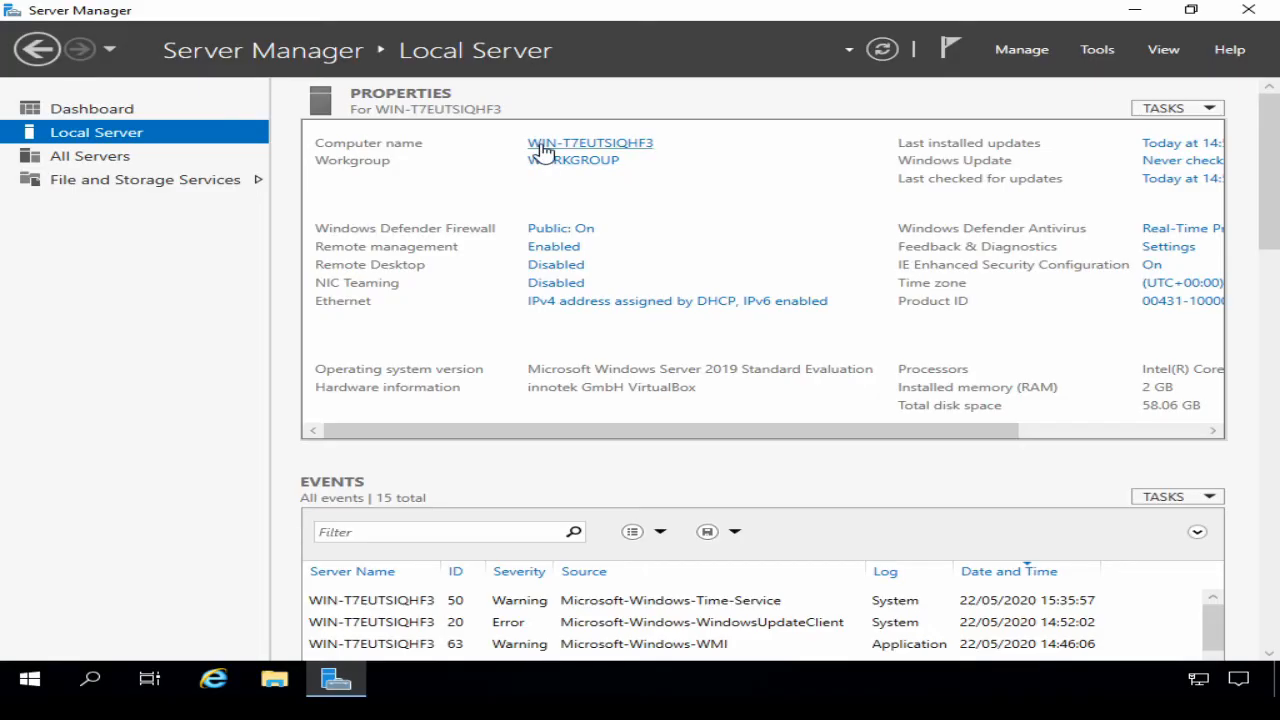
click(540, 145)
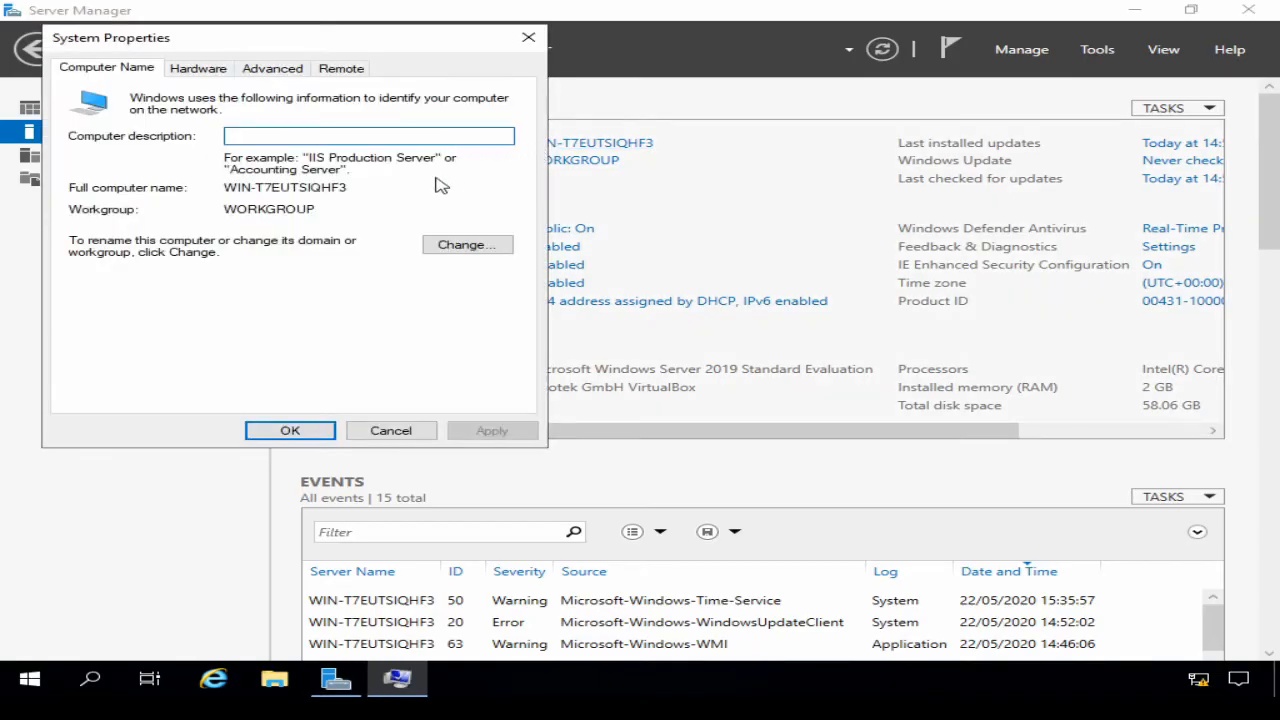
click(460, 245)
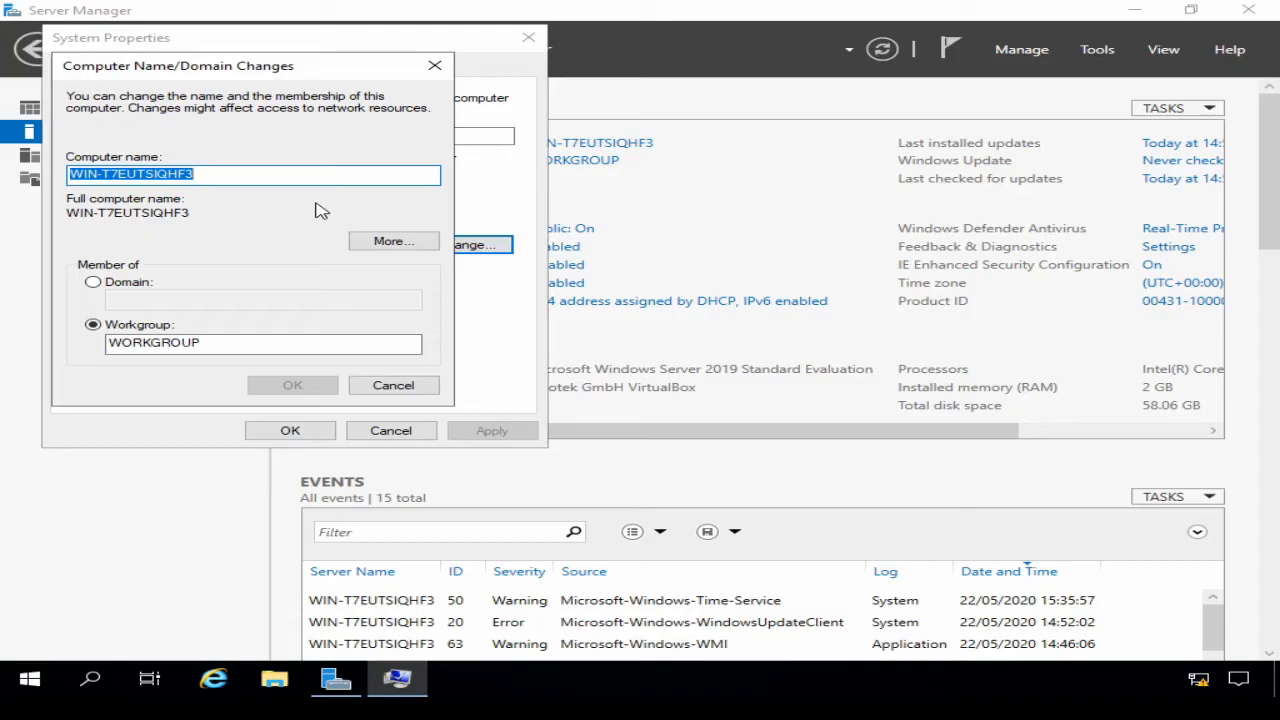
text(Server1)
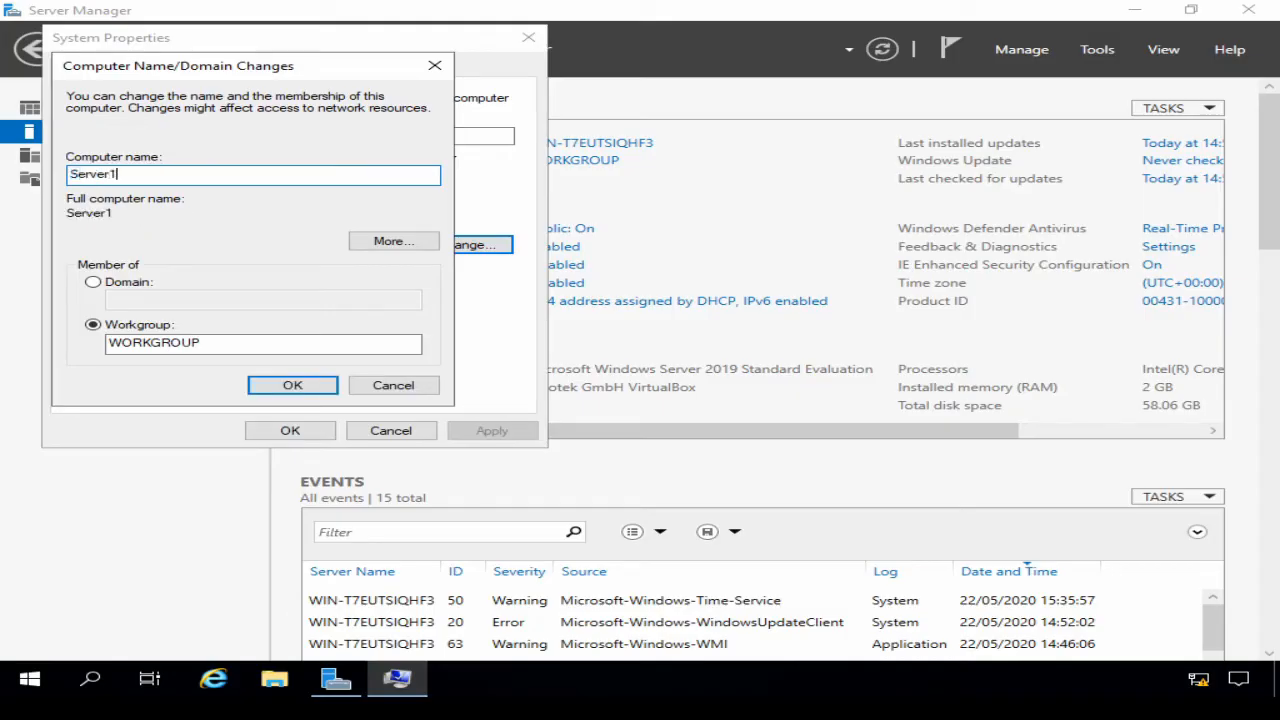
click(291, 392)
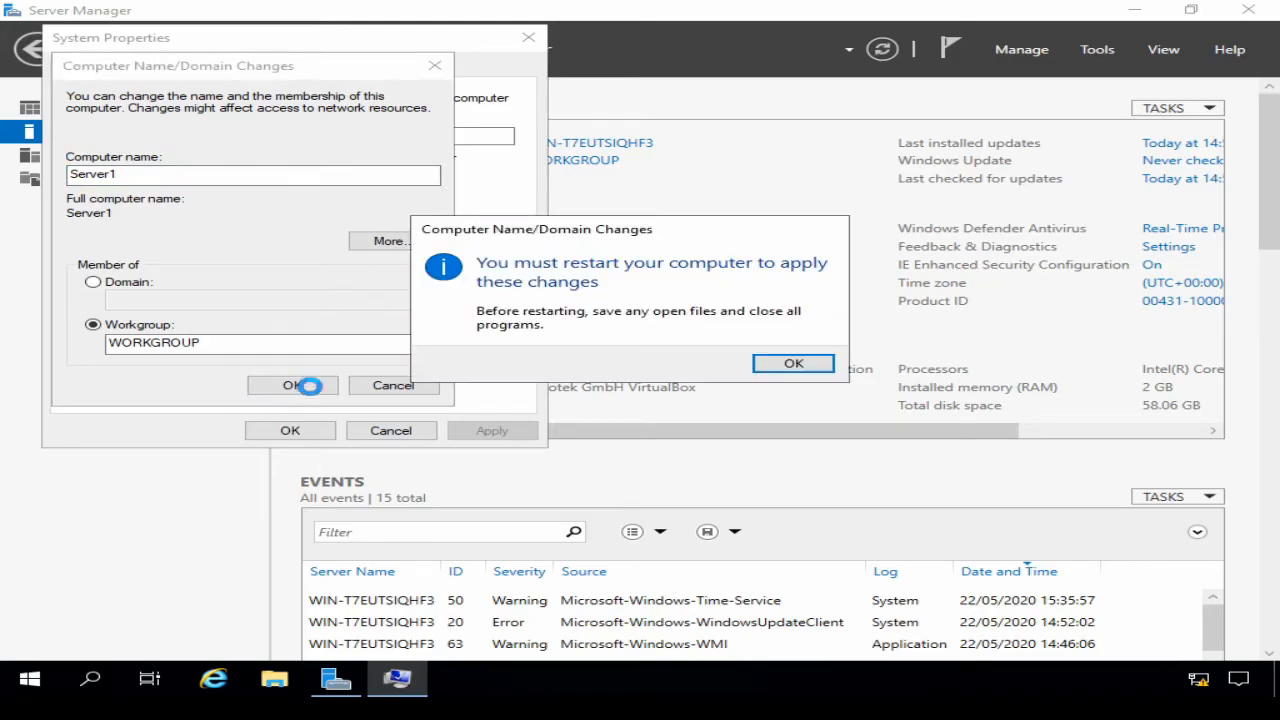
click(793, 363)
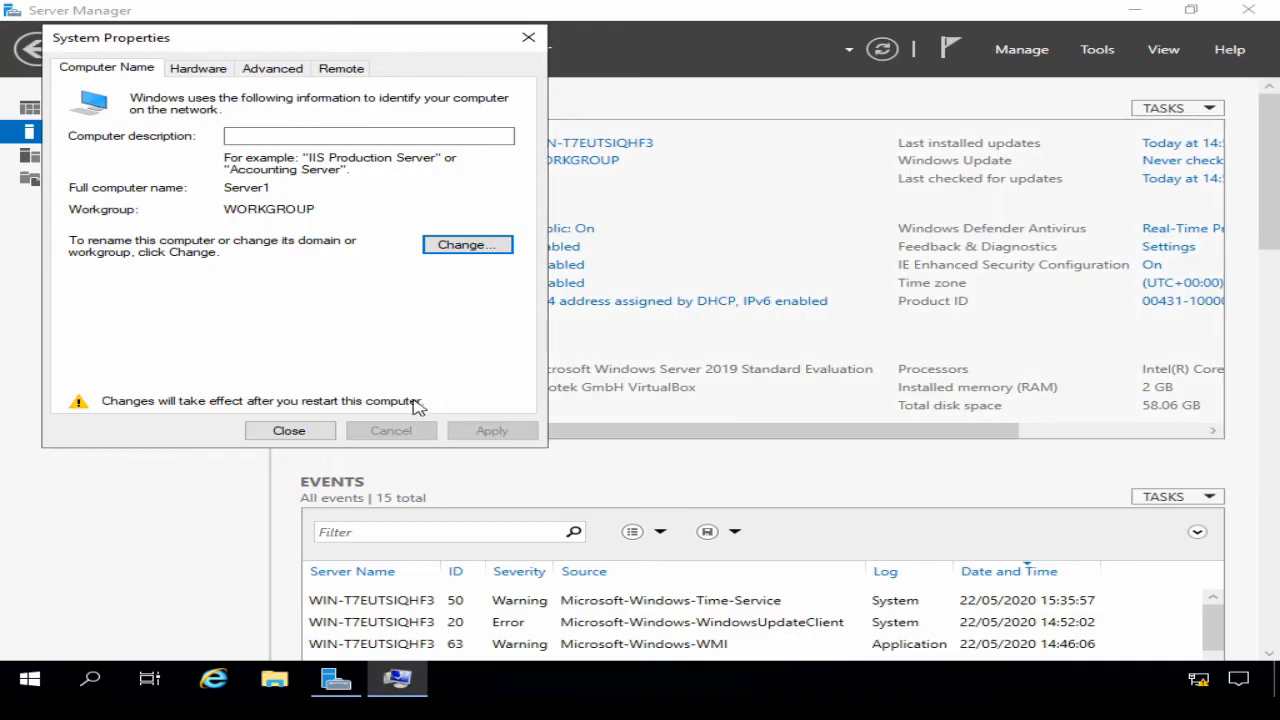
click(312, 432)
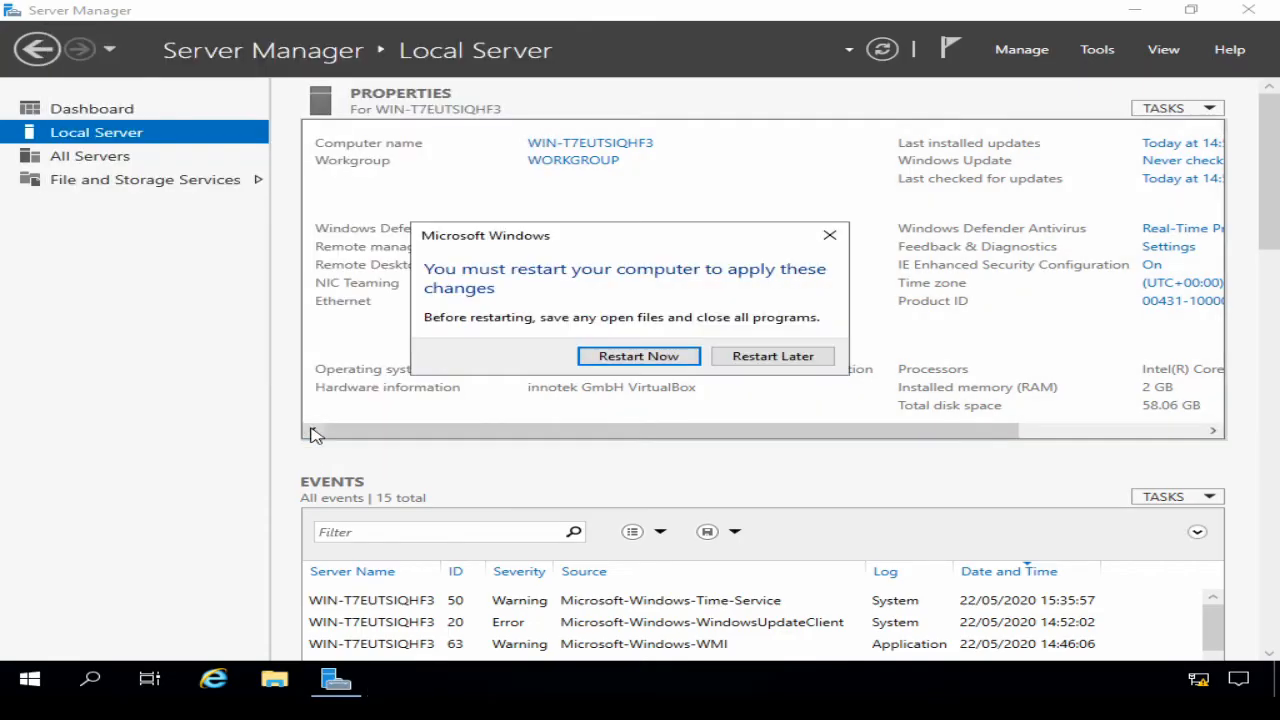
Step: Restart the server now and sign back in with the Administrator password
click(630, 360)
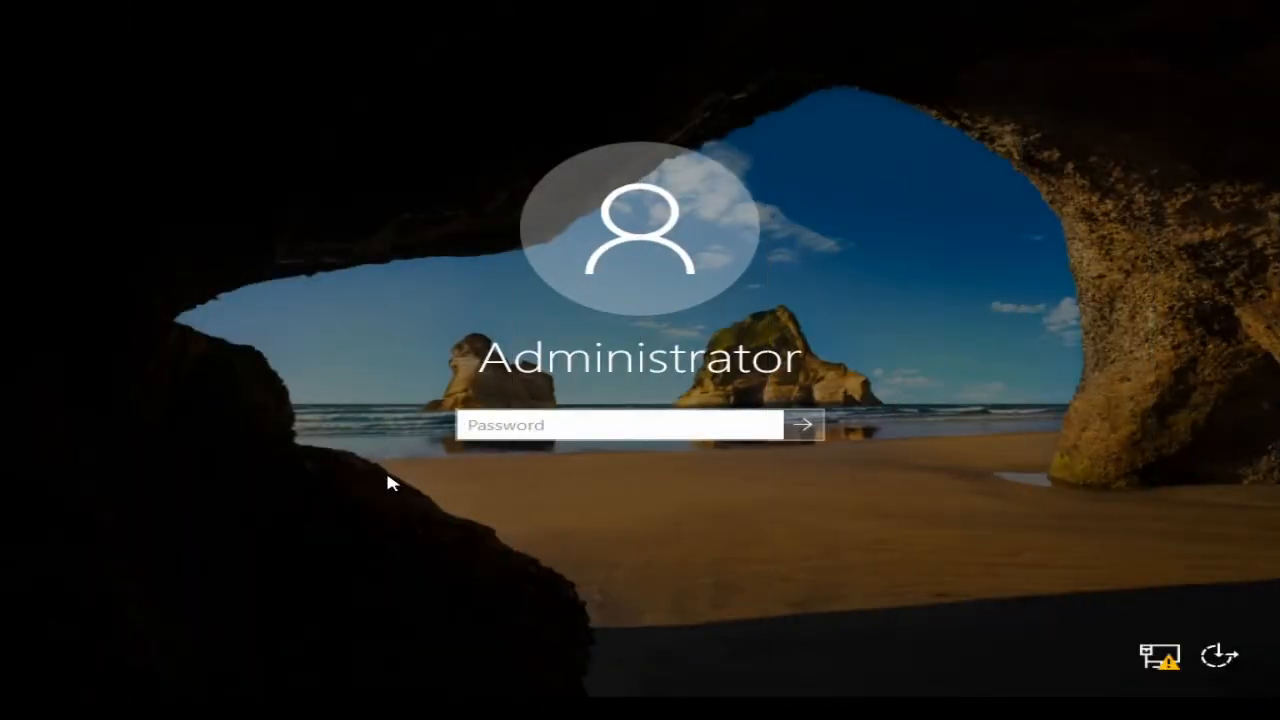
text(••••••••••••)
key(Return)
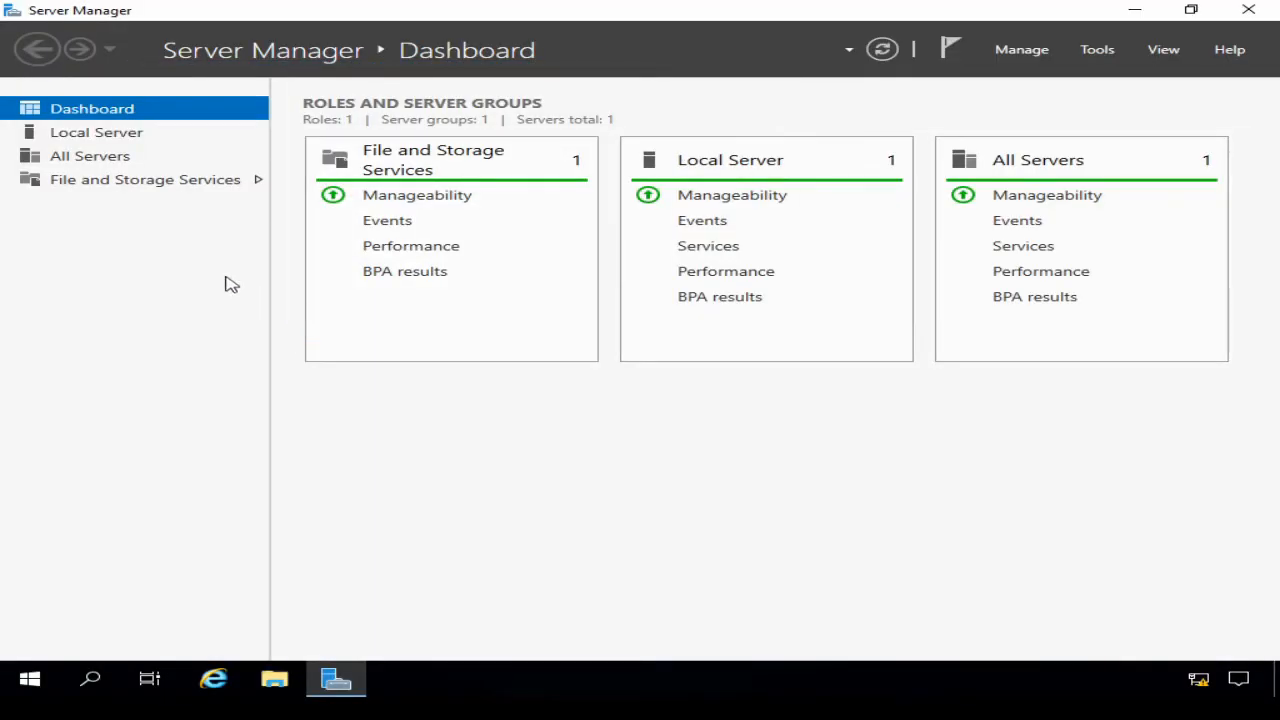
Step: View Server1's Local Server page, then bring up the Manage menu
click(128, 134)
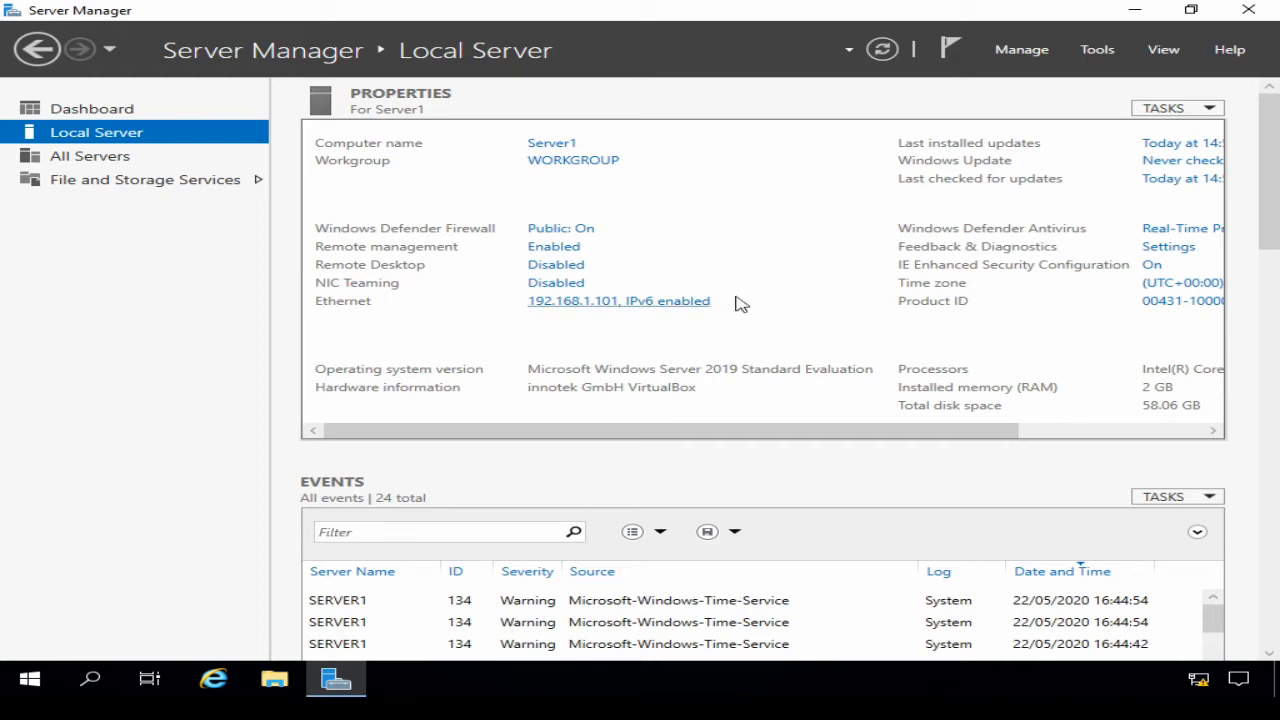
click(1020, 56)
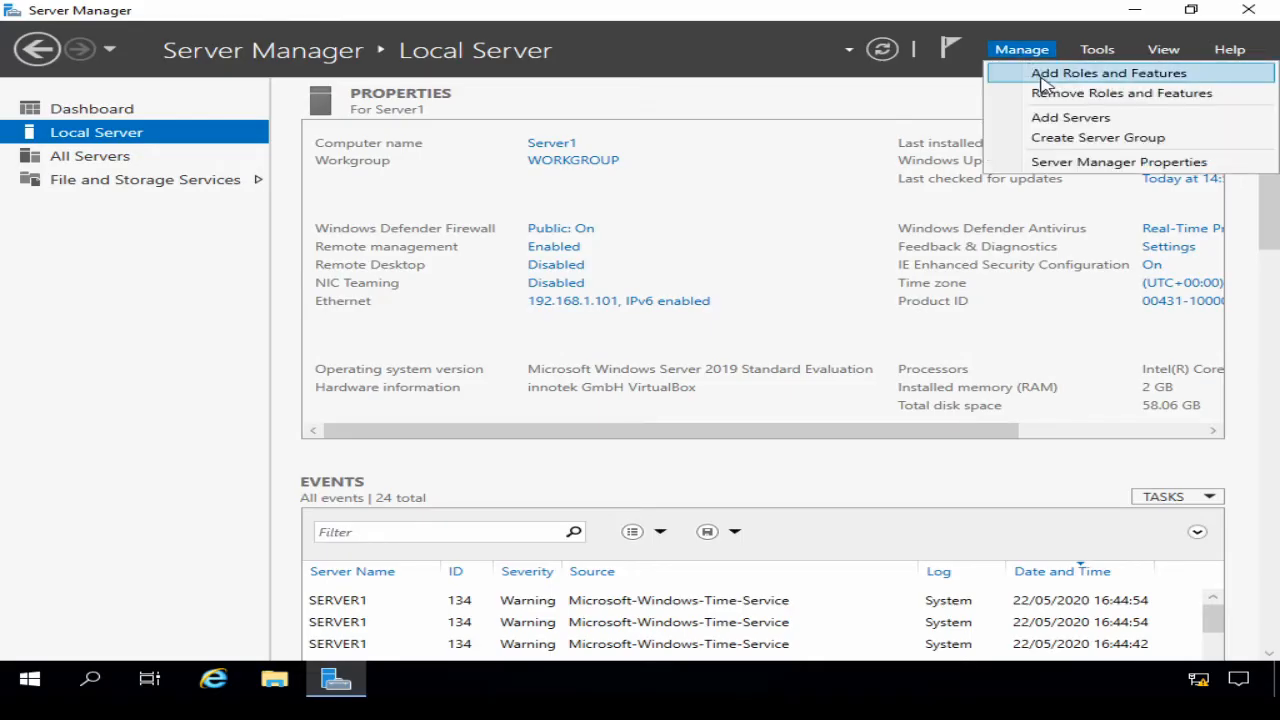
Step: Launch the Add Roles and Features wizard from the Manage menu
click(1044, 80)
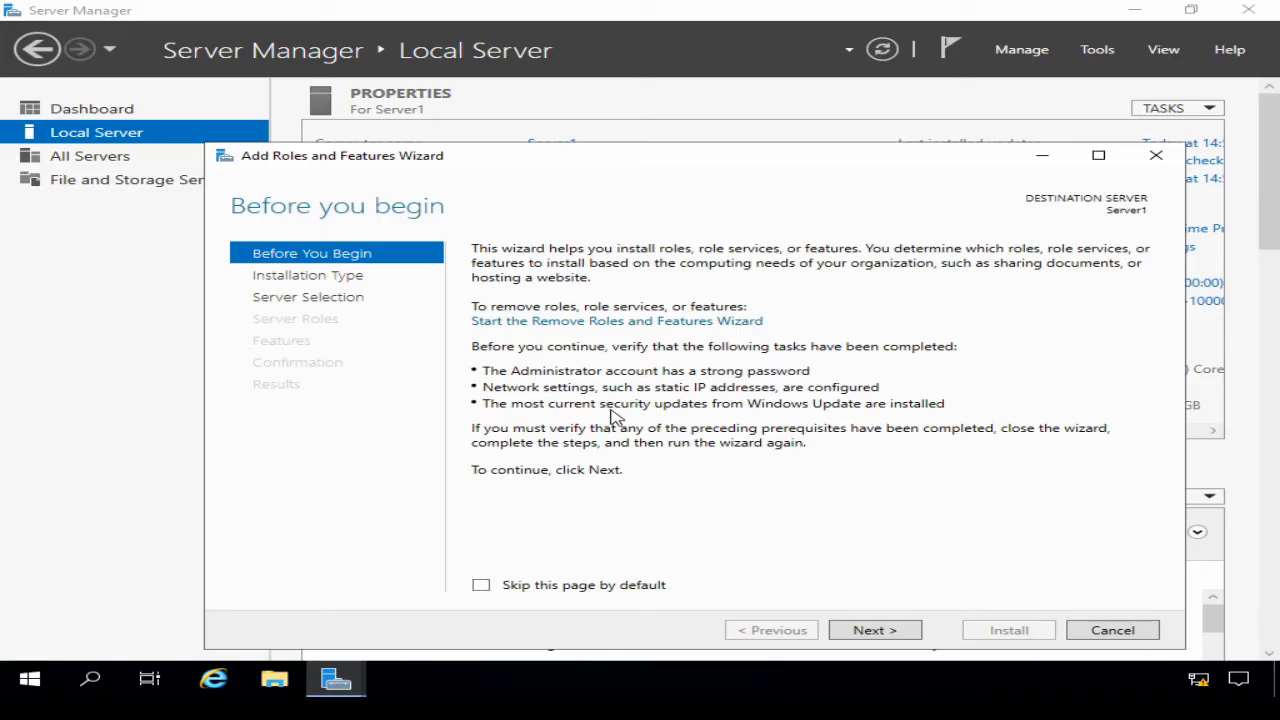
Step: Proceed with a role-based installation targeting Server1 to the server roles list
click(876, 630)
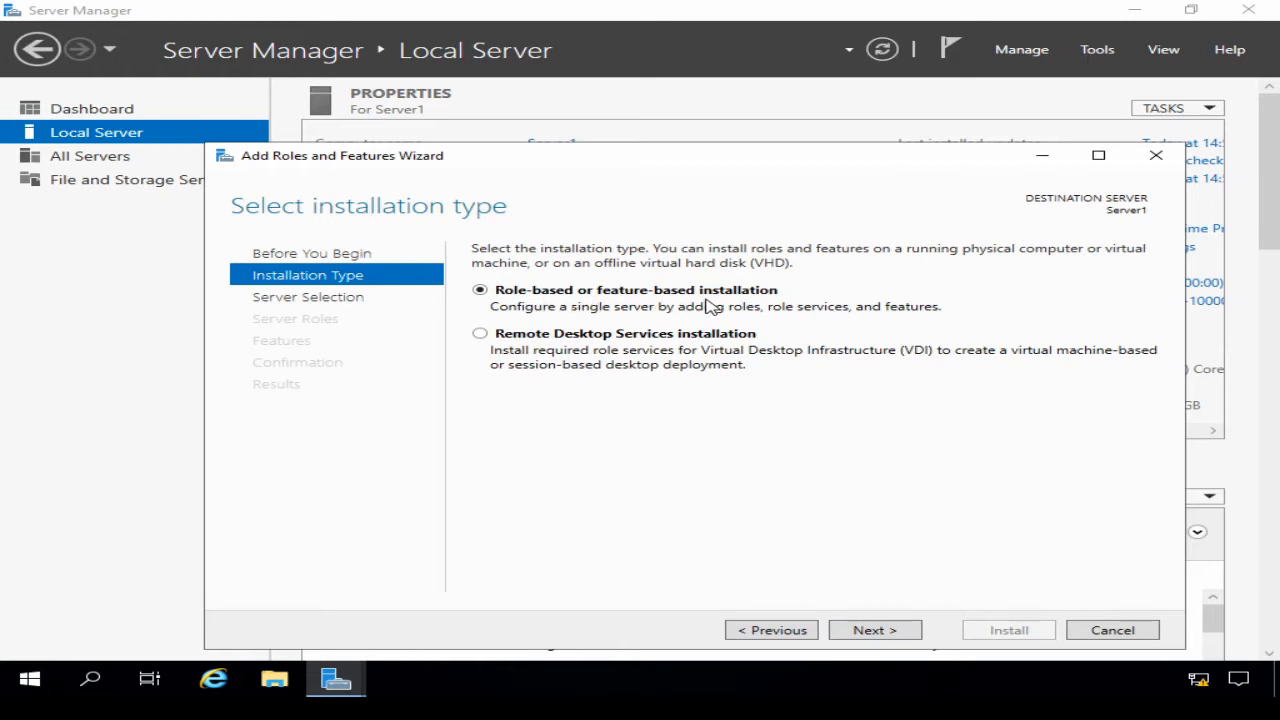
click(873, 630)
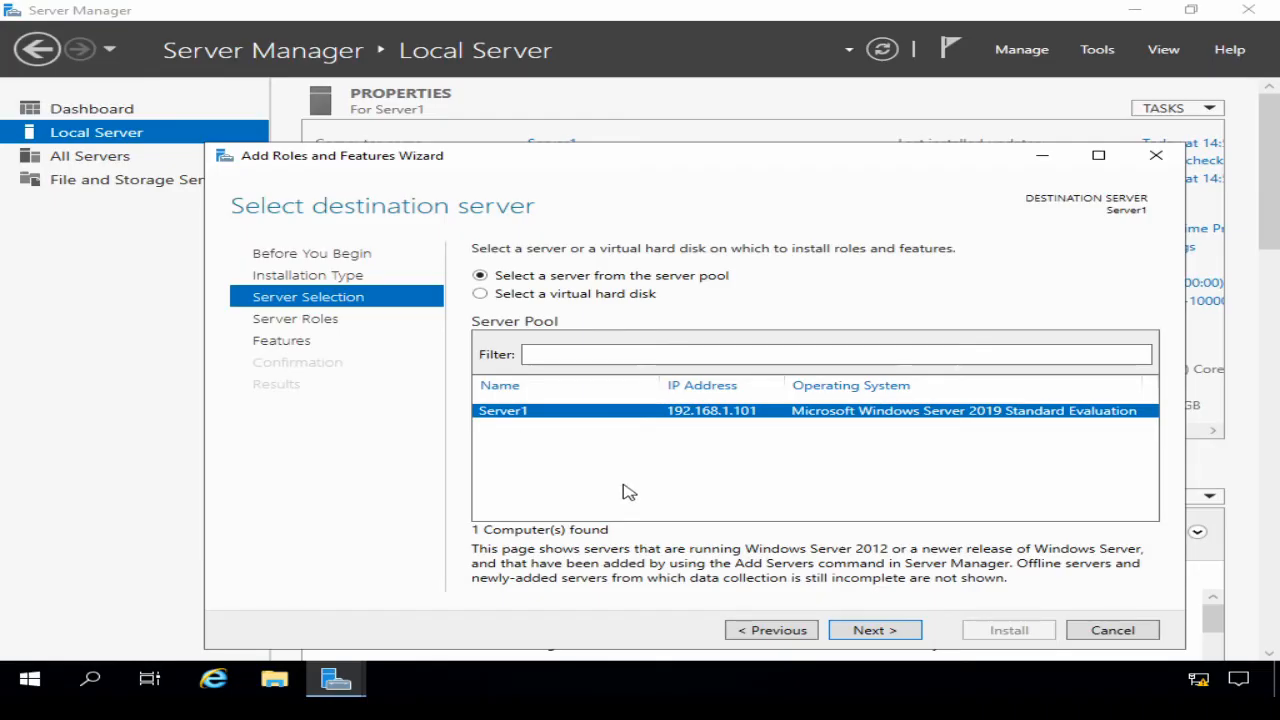
click(880, 632)
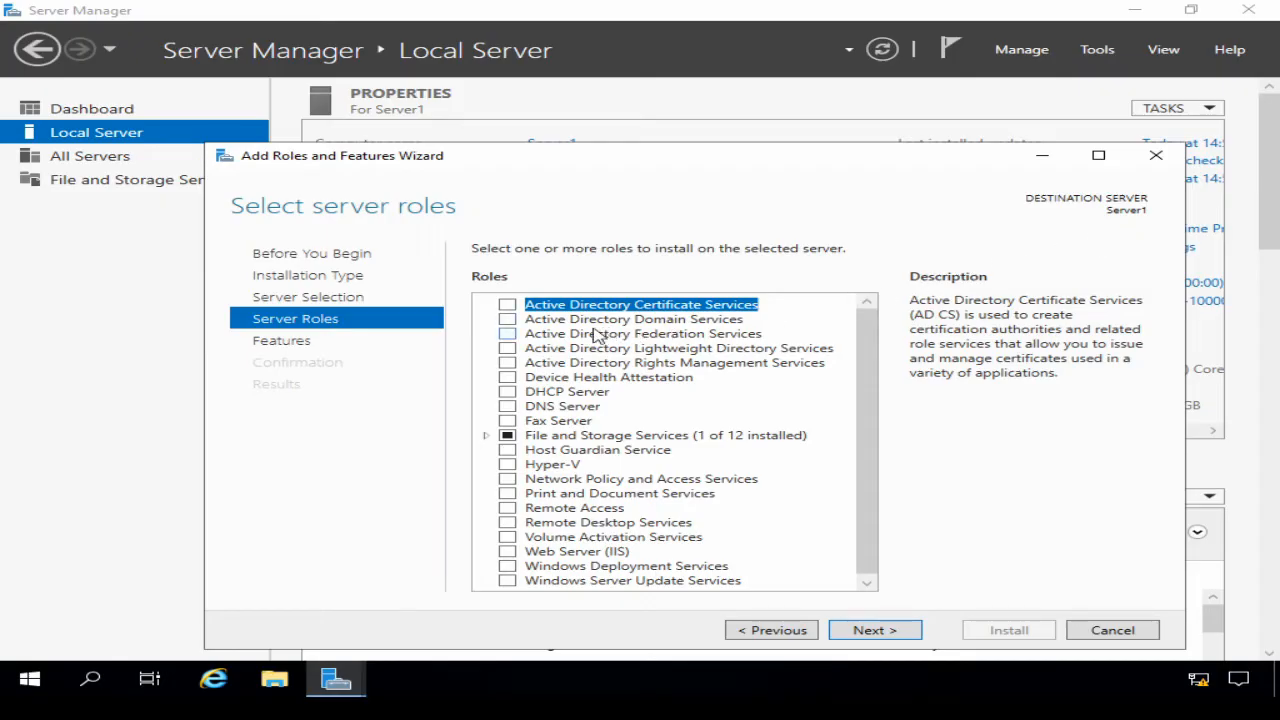
Step: Select Active Directory Domain Services with its management features and add no extra features
click(508, 321)
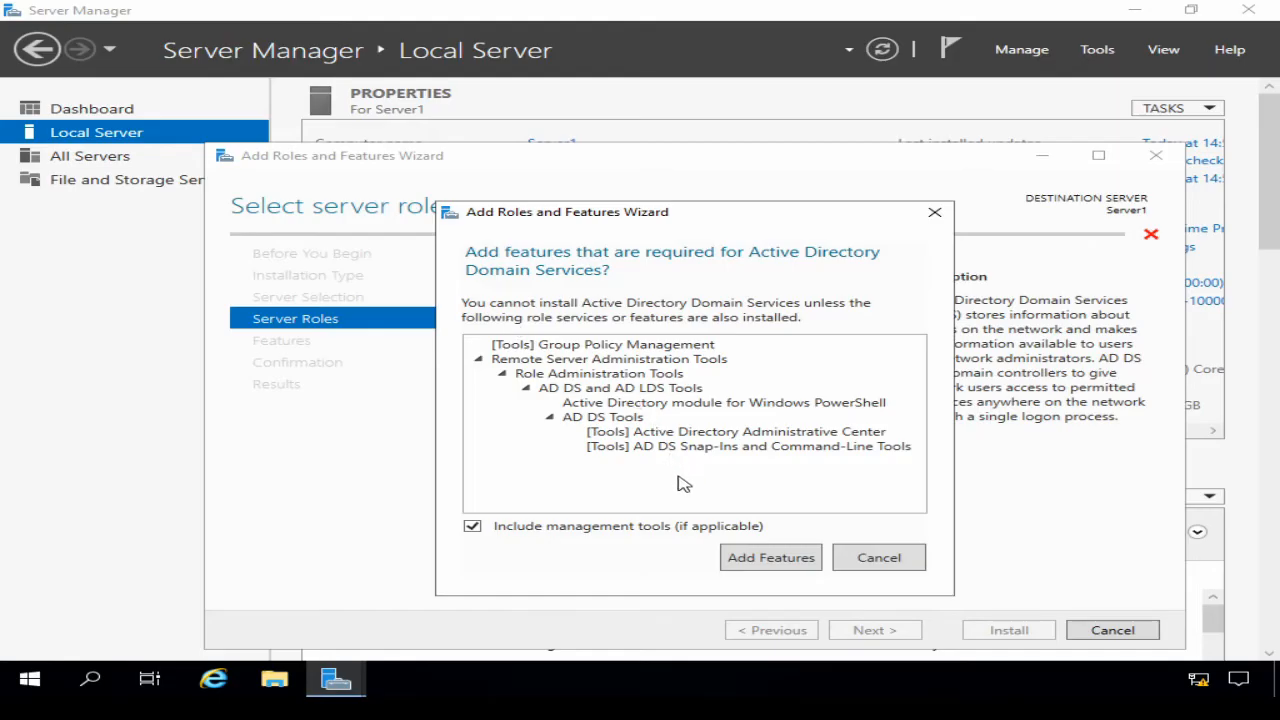
click(753, 558)
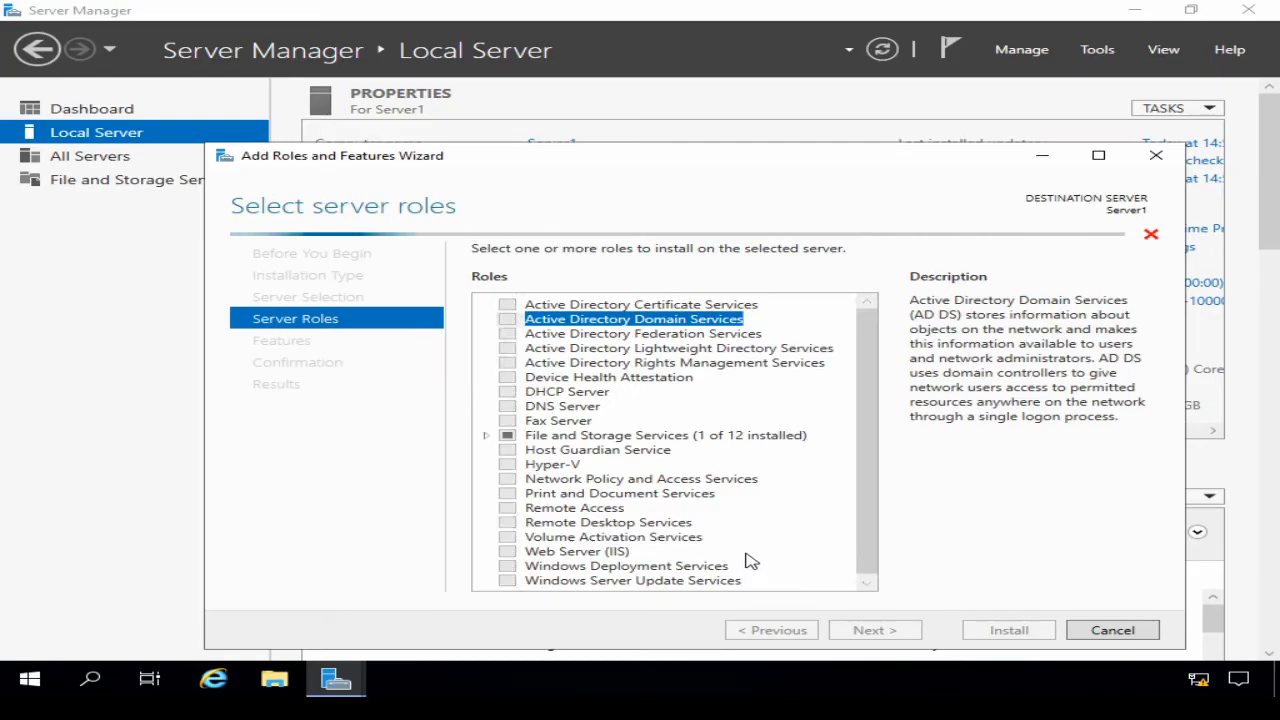
click(876, 632)
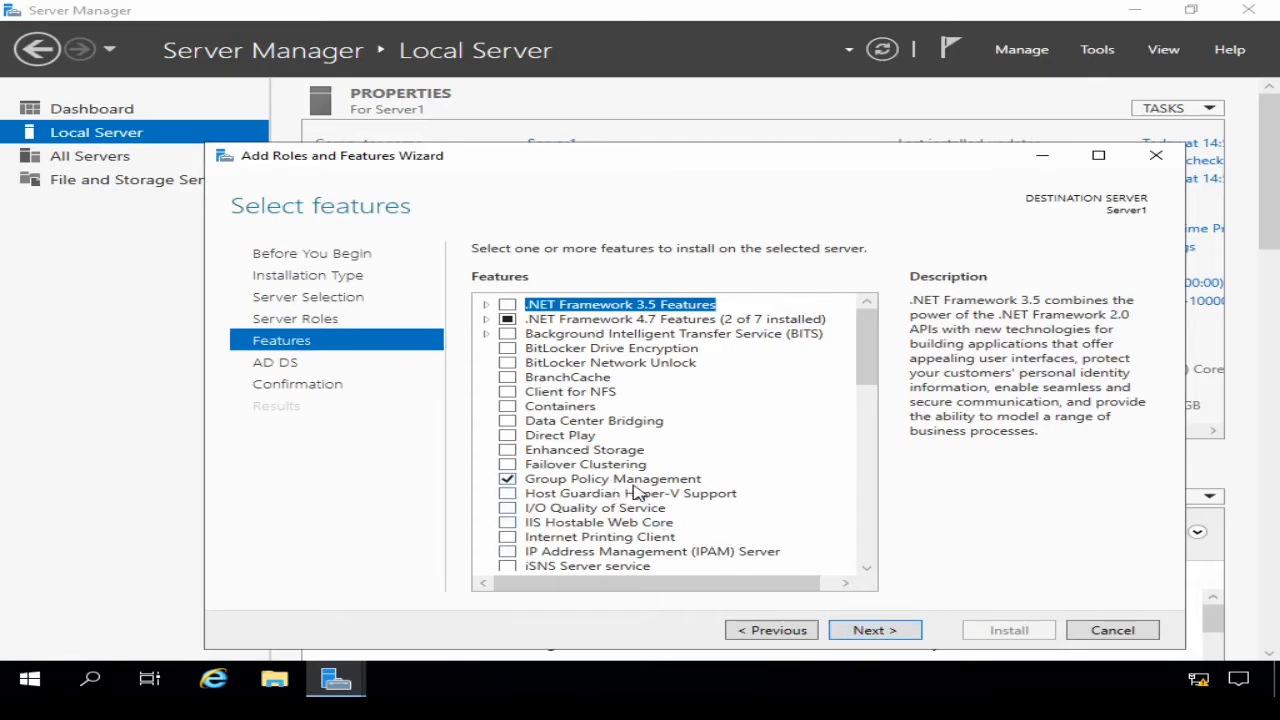
click(868, 630)
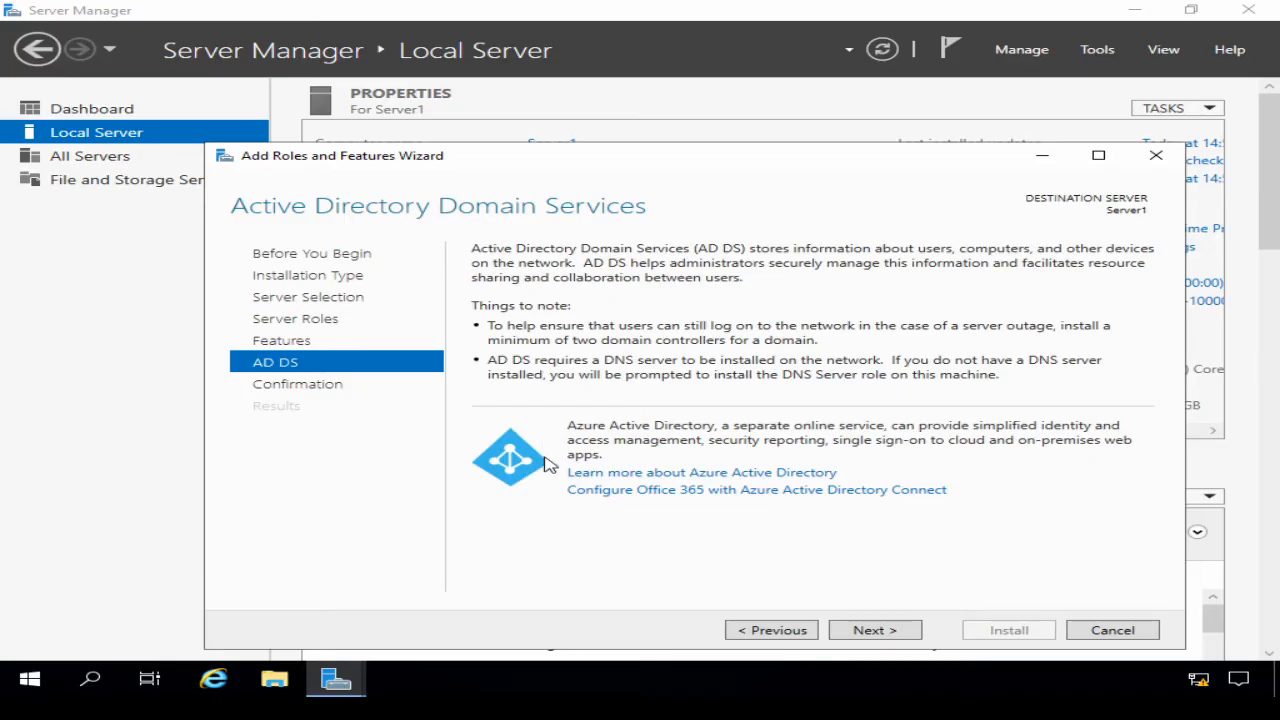
Step: Advance past the AD DS information page to Confirm installation selections
click(860, 632)
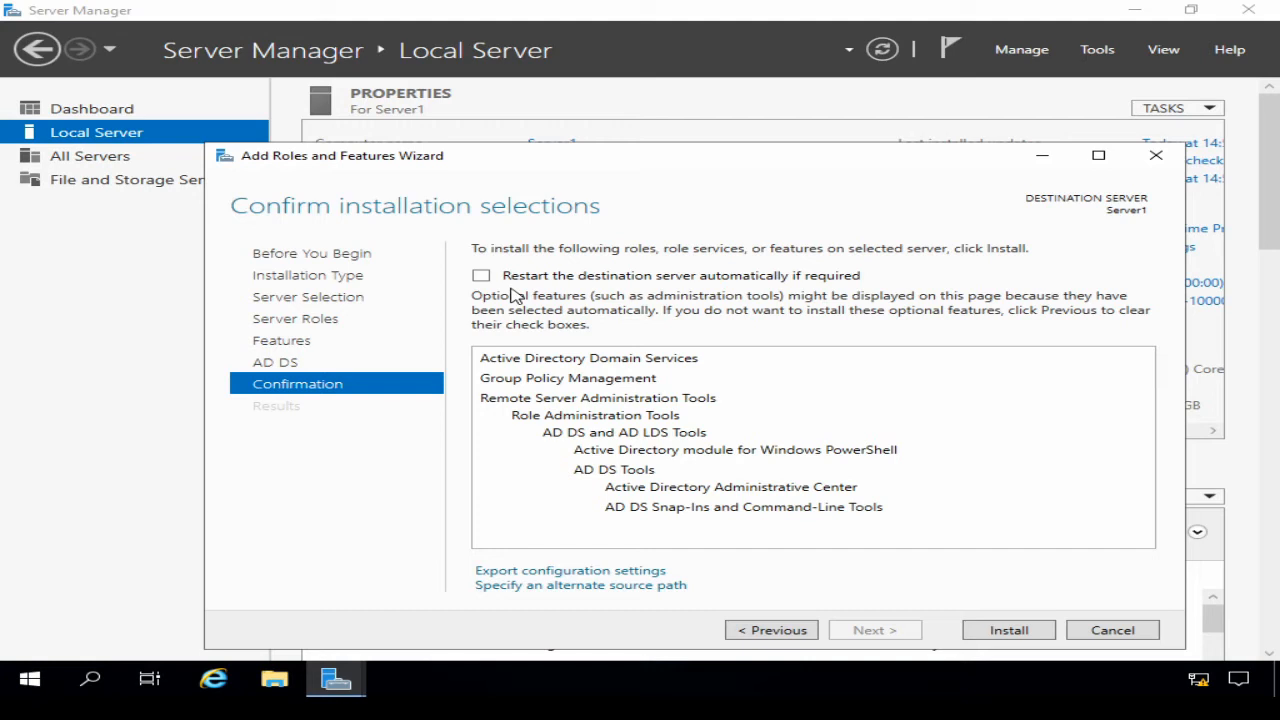
Step: Install AD DS with automatic restart allowed, then launch promotion to a domain controller
click(481, 276)
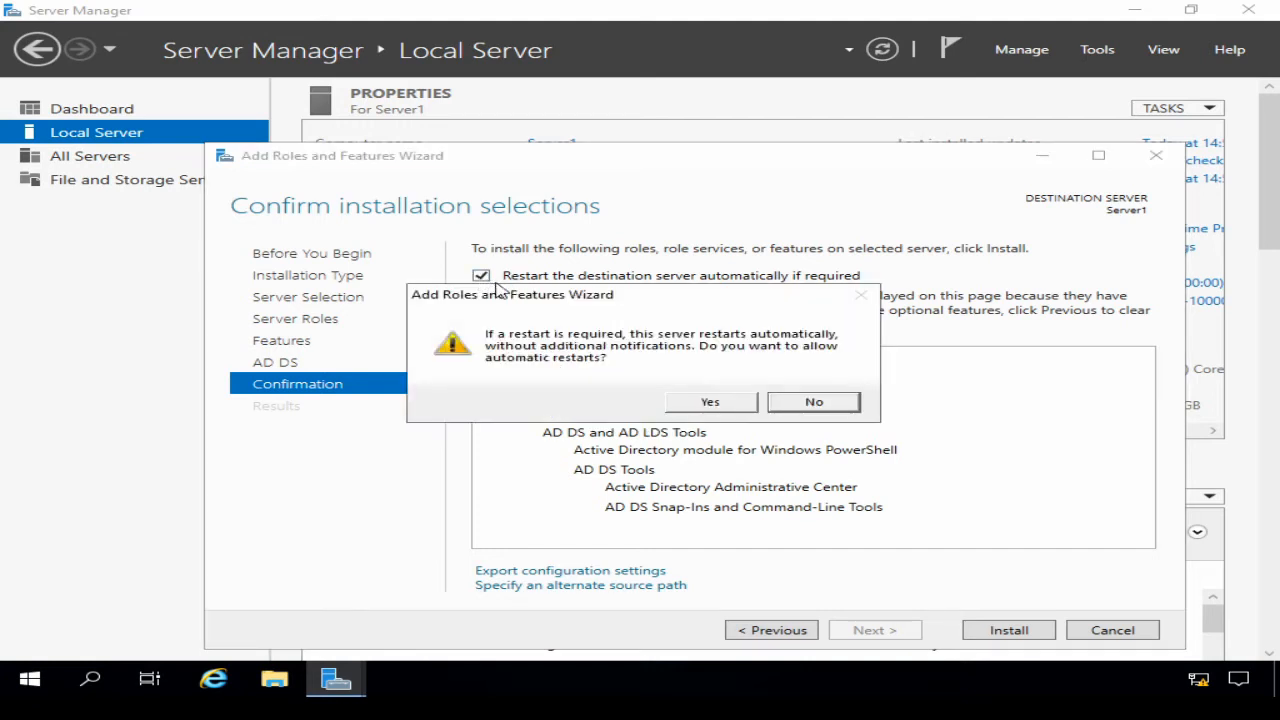
click(707, 403)
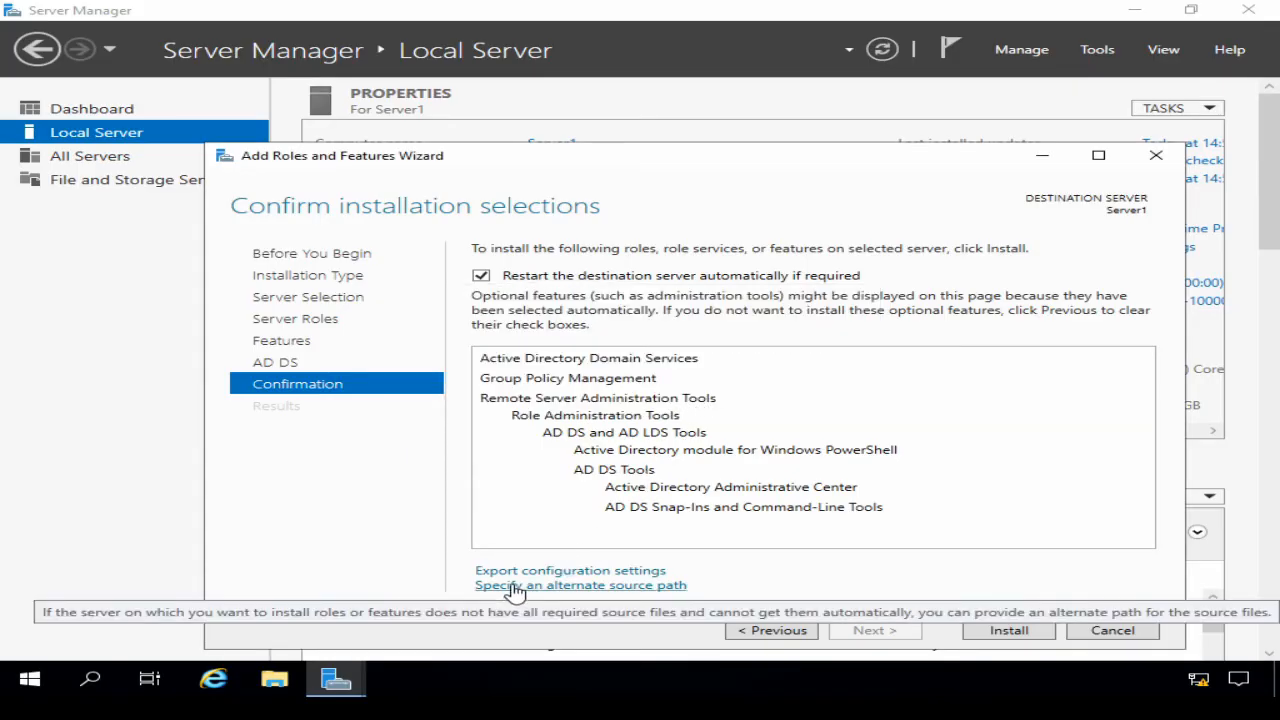
click(1006, 633)
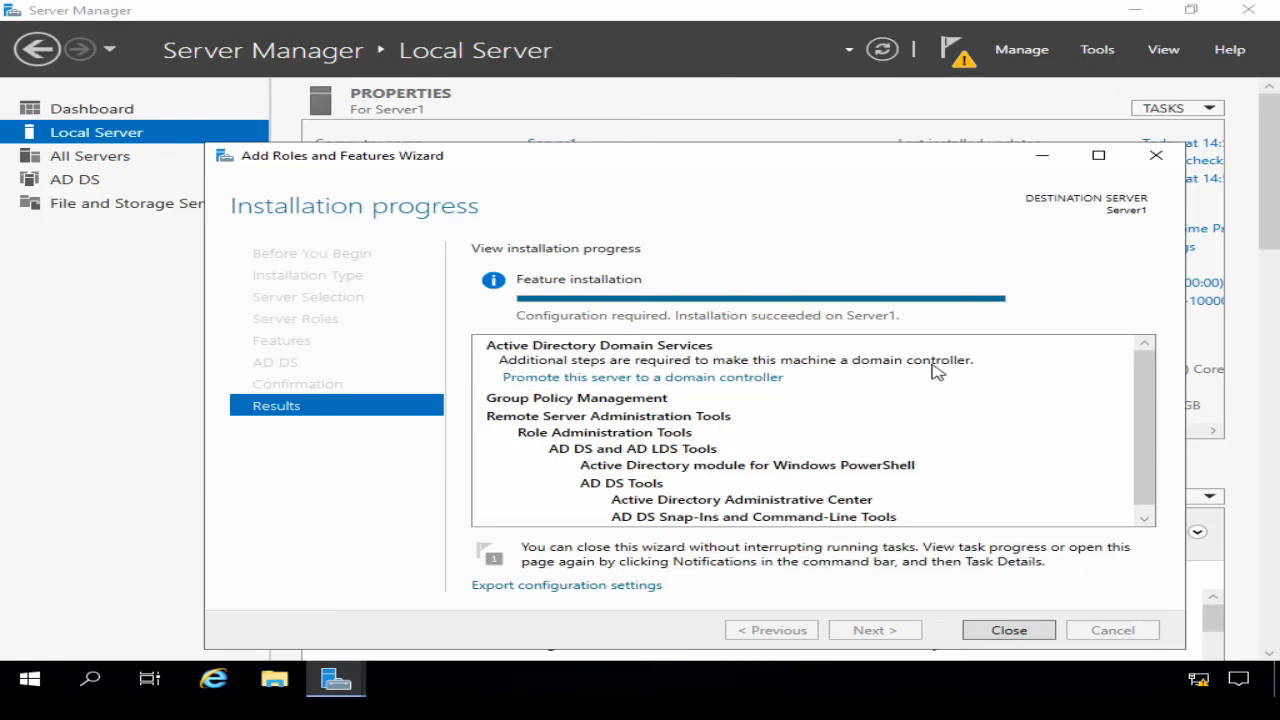
click(689, 388)
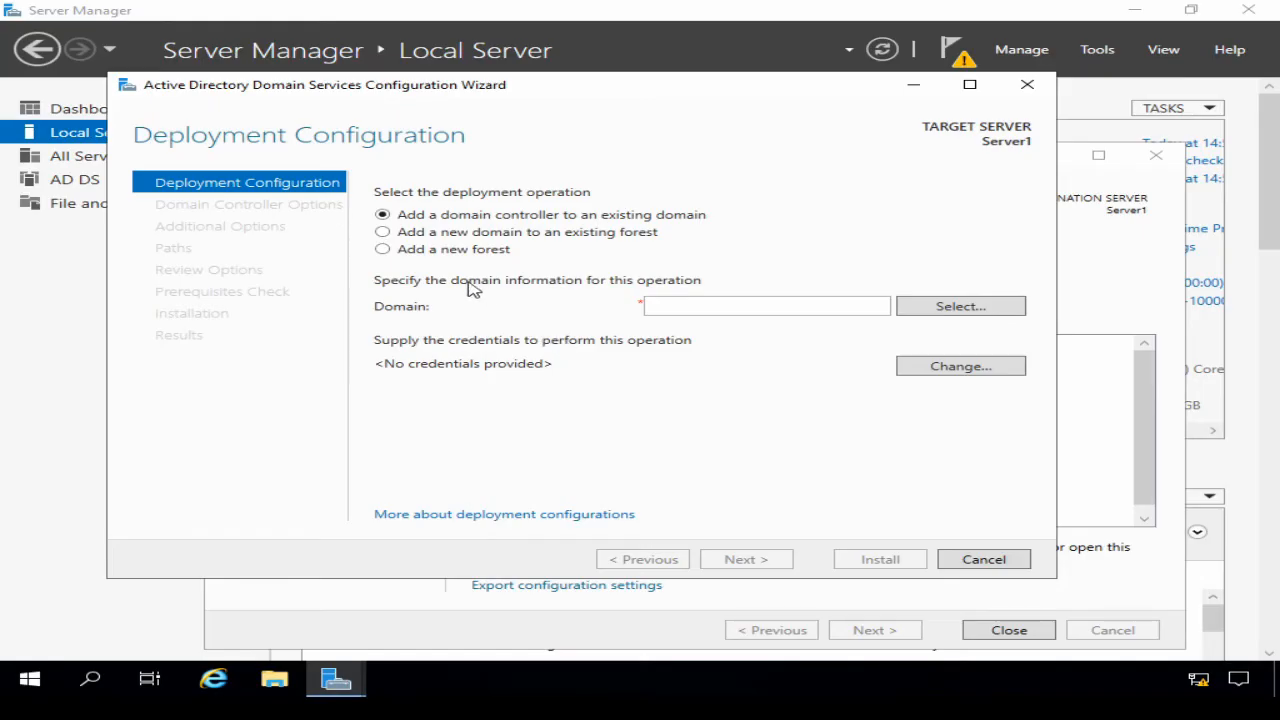
Step: Choose Add a new forest and enter training.ittaster.com as the root domain name
click(384, 250)
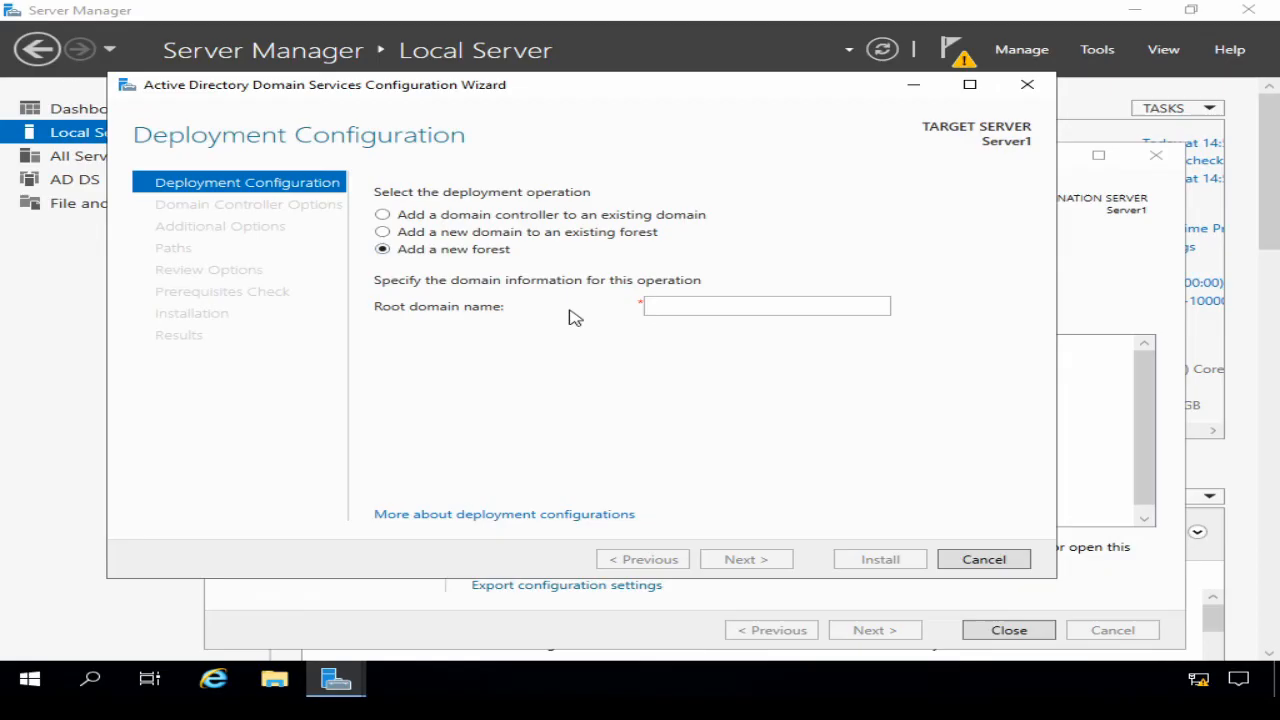
click(652, 306)
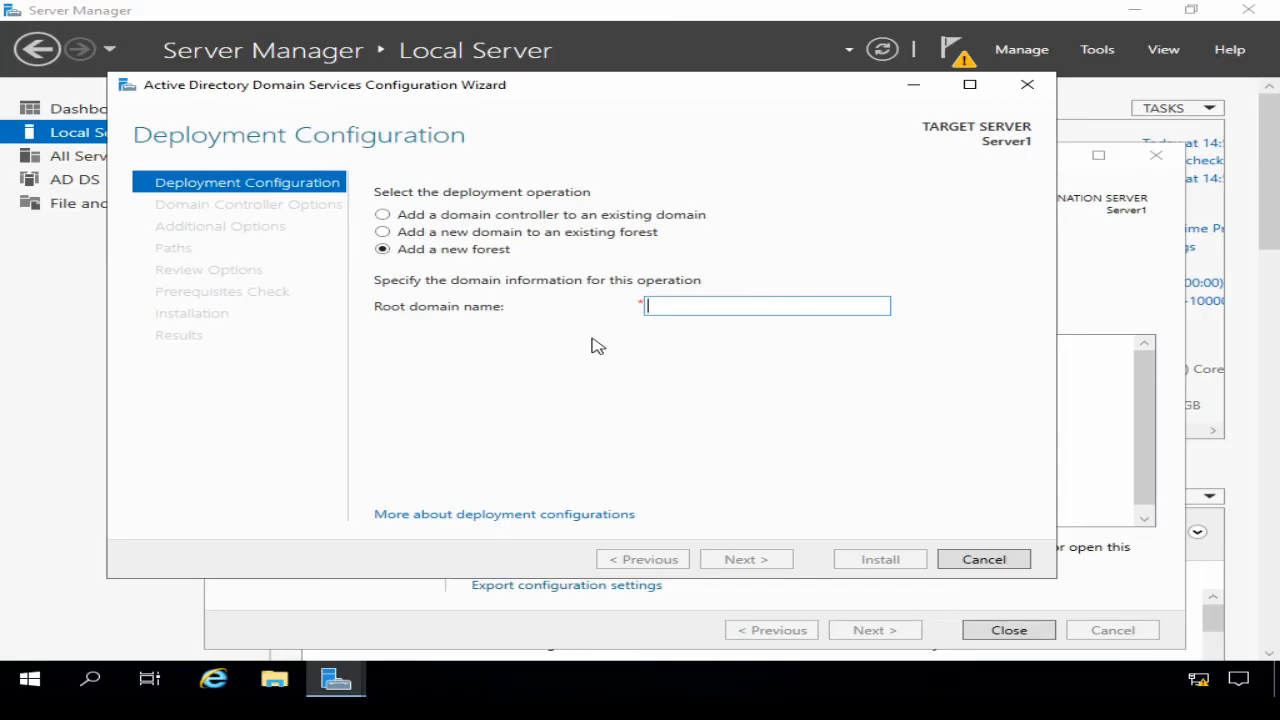
text(trainin)
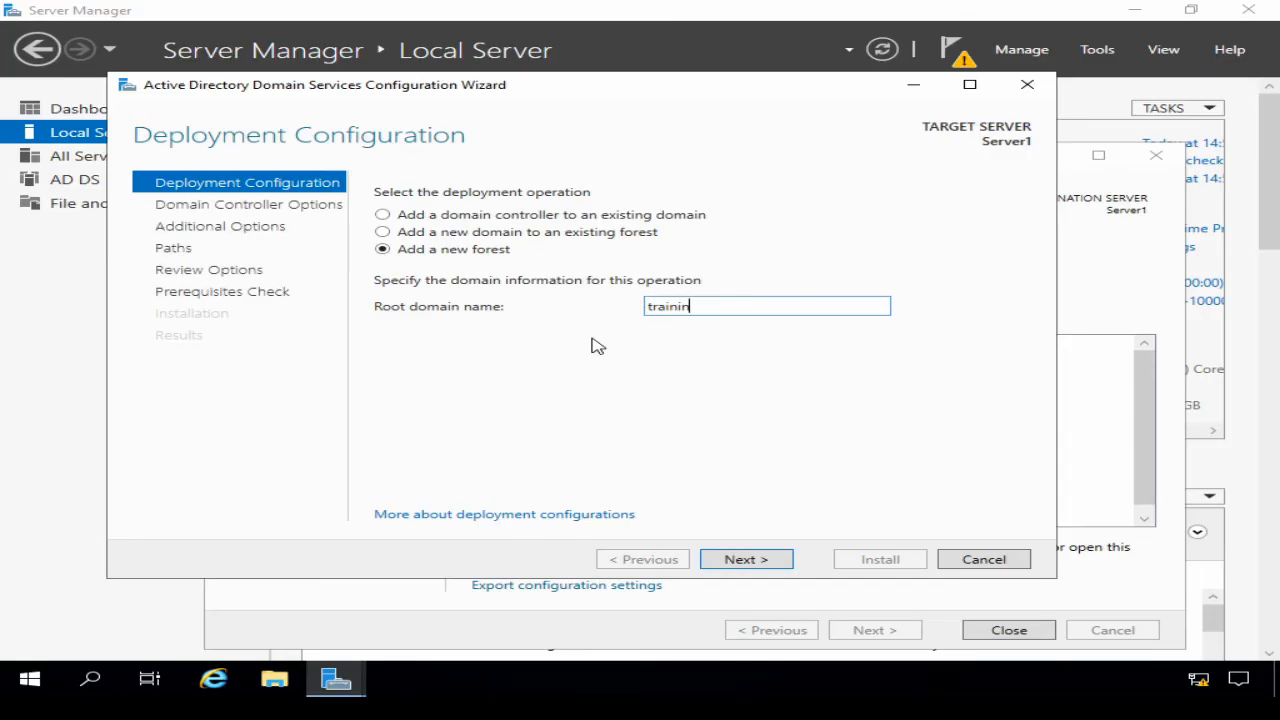
text(g.ittaster.com)
key(BackSpace)
key(BackSpace)
key(BackSpace)
key(BackSpace)
key(BackSpace)
key(BackSpace)
key(BackSpace)
key(BackSpace)
key(BackSpace)
key(BackSpace)
key(BackSpace)
key(BackSpace)
key(BackSpace)
key(BackSpace)
key(BackSpace)
key(BackSpace)
key(BackSpace)
key(BackSpace)
key(BackSpace)
key(BackSpace)
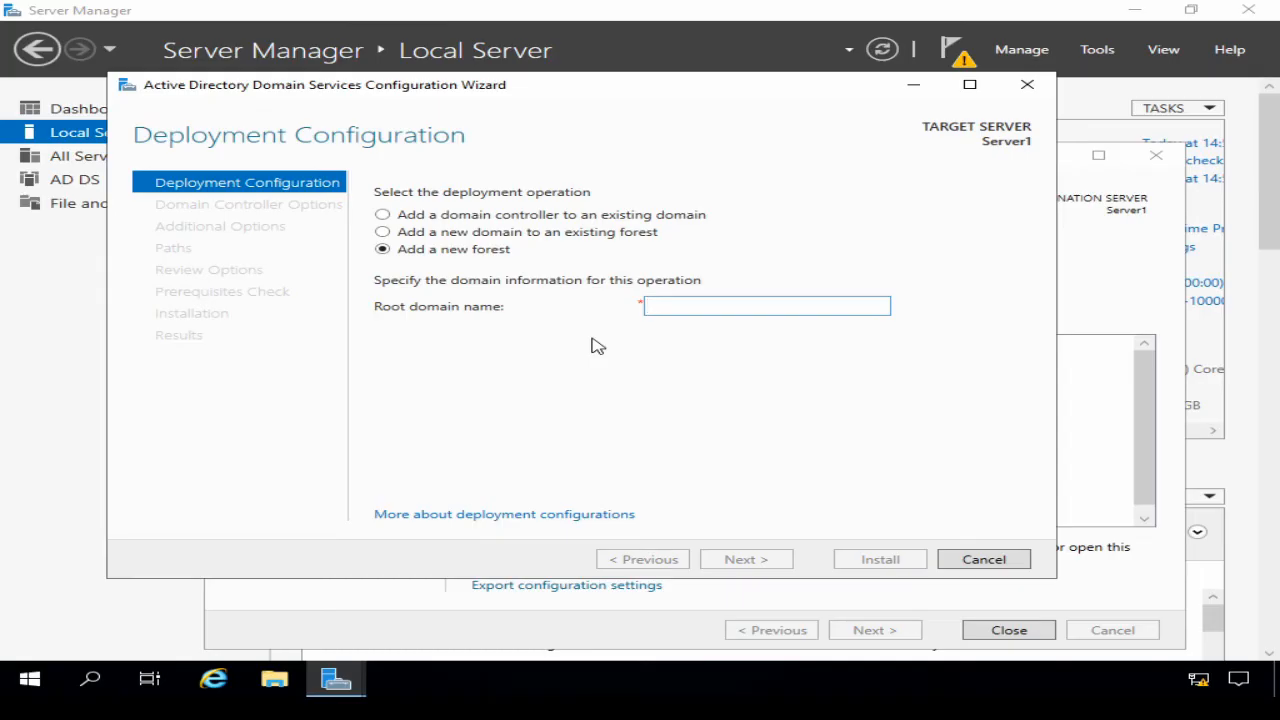
text(ittaster.local)
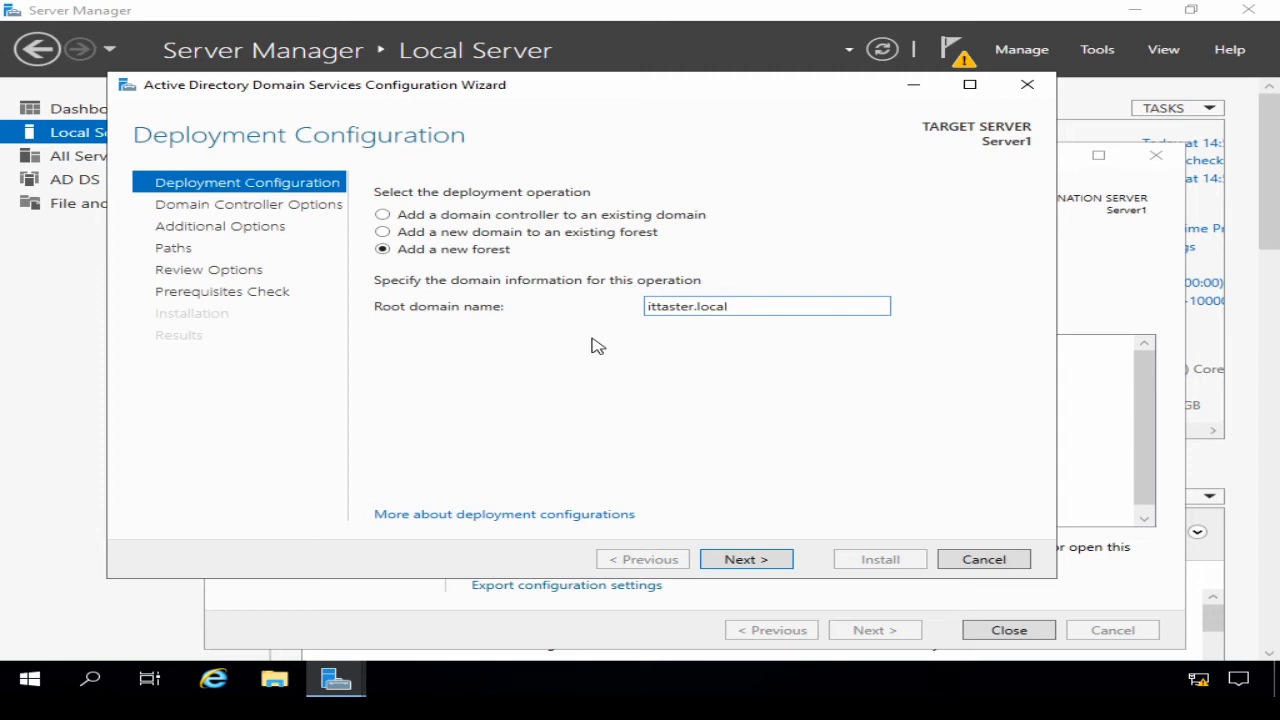
key(BackSpace)
key(BackSpace)
key(BackSpace)
key(BackSpace)
key(BackSpace)
key(BackSpace)
key(BackSpace)
key(BackSpace)
key(BackSpace)
key(BackSpace)
key(BackSpace)
key(BackSpace)
key(BackSpace)
key(BackSpace)
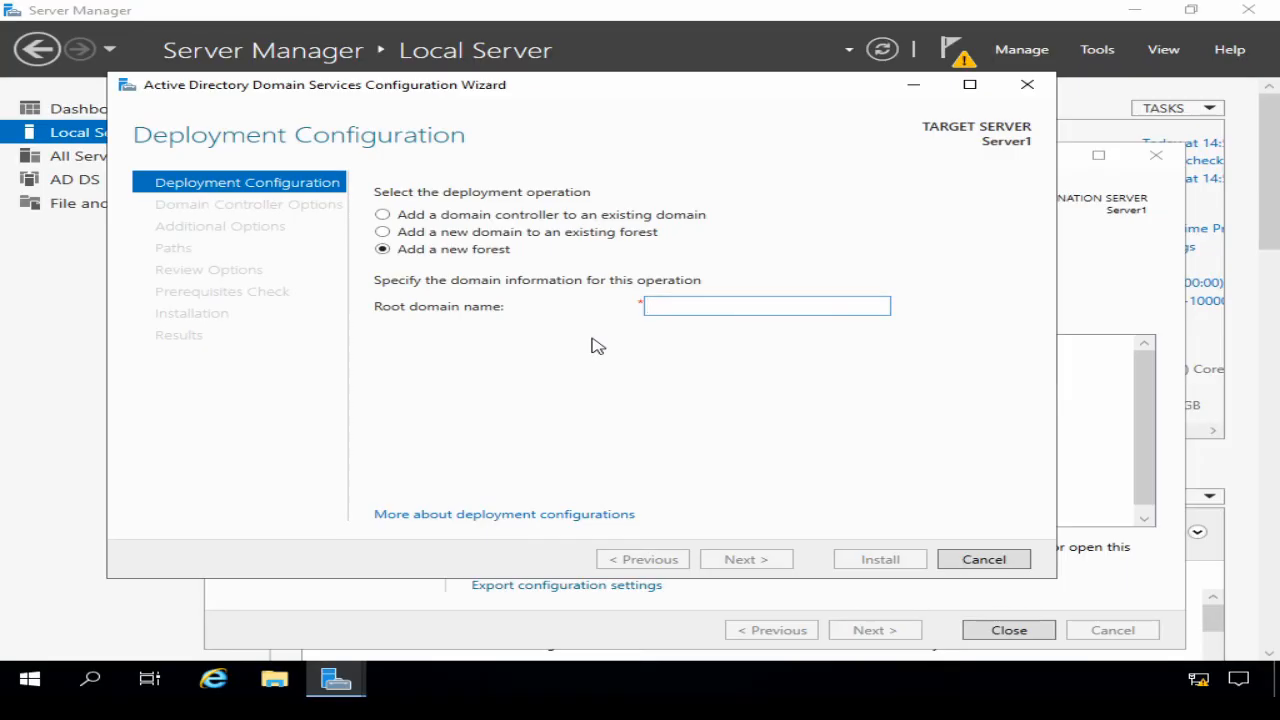
text(train)
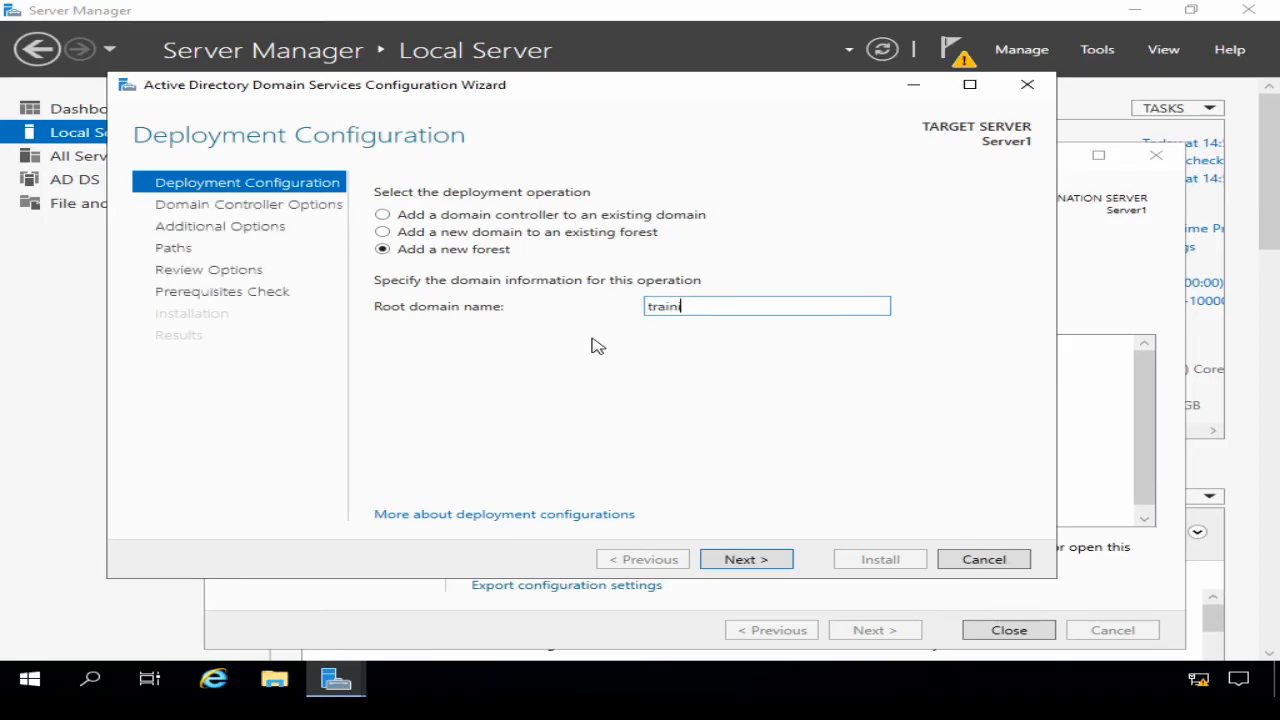
text(ing.ittaster.com)
Step: Advance to Domain Controller Options and expand the forest functional level list
click(744, 564)
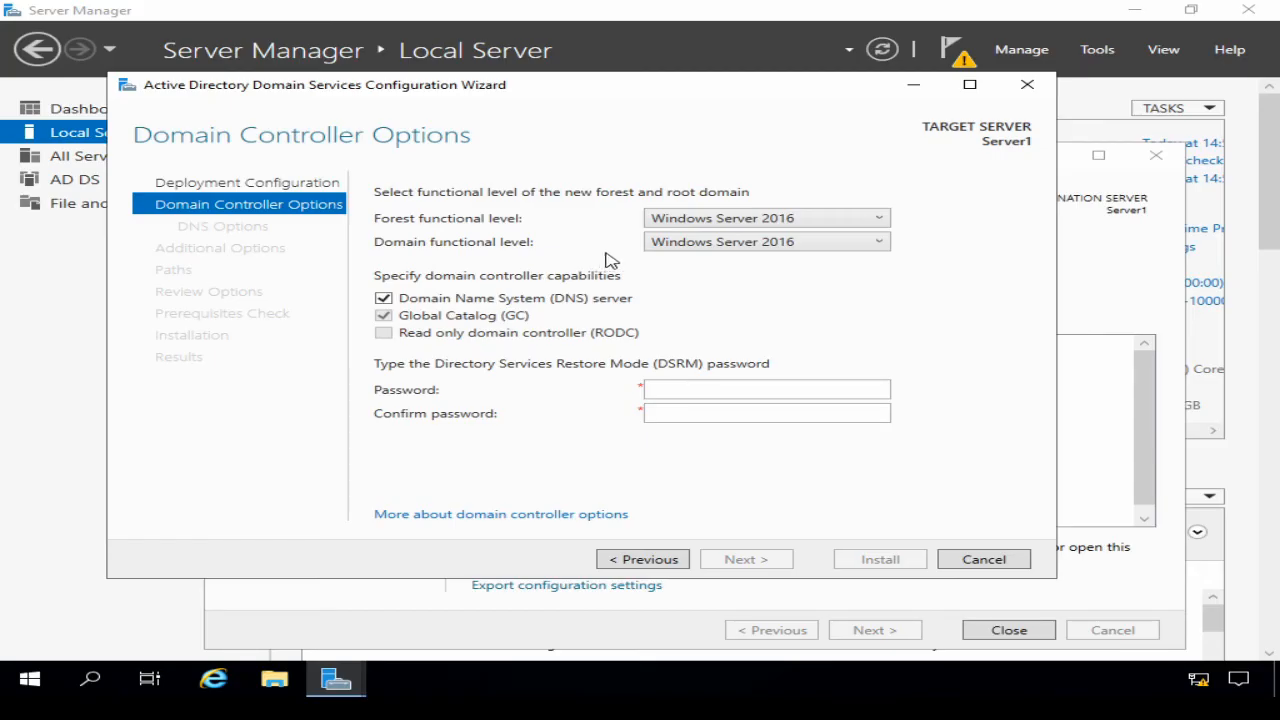
click(877, 223)
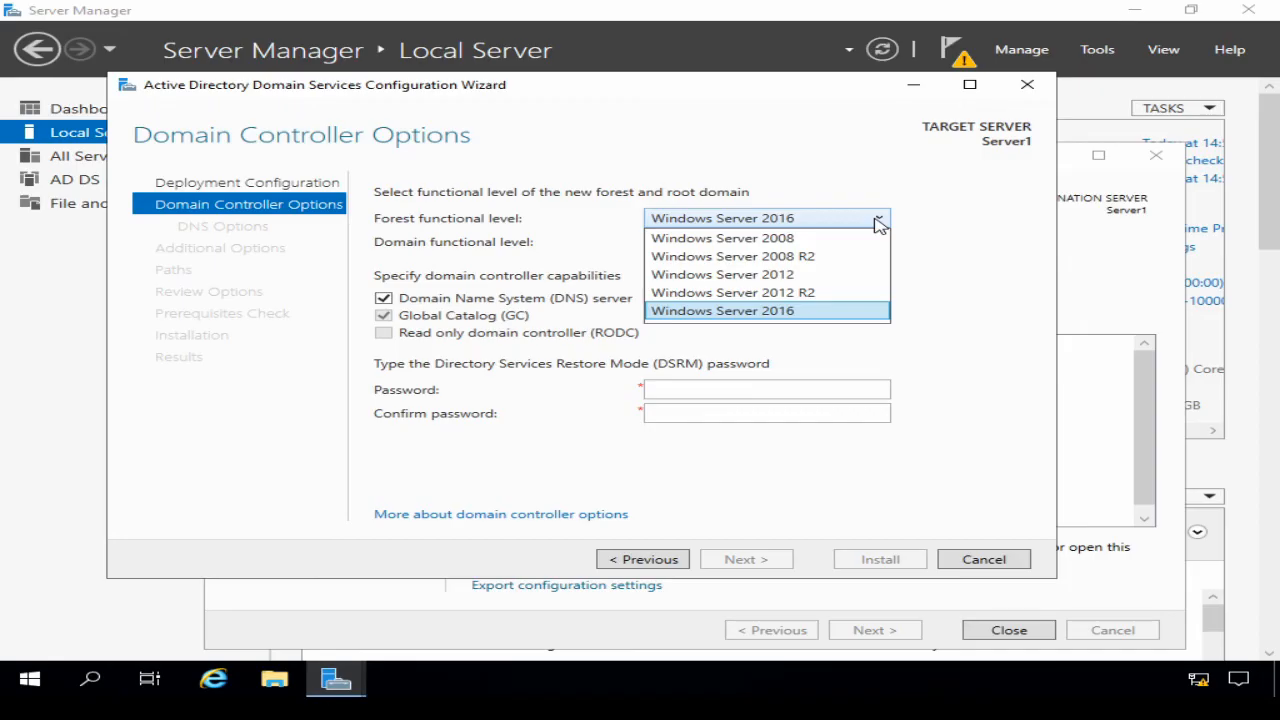
click(618, 238)
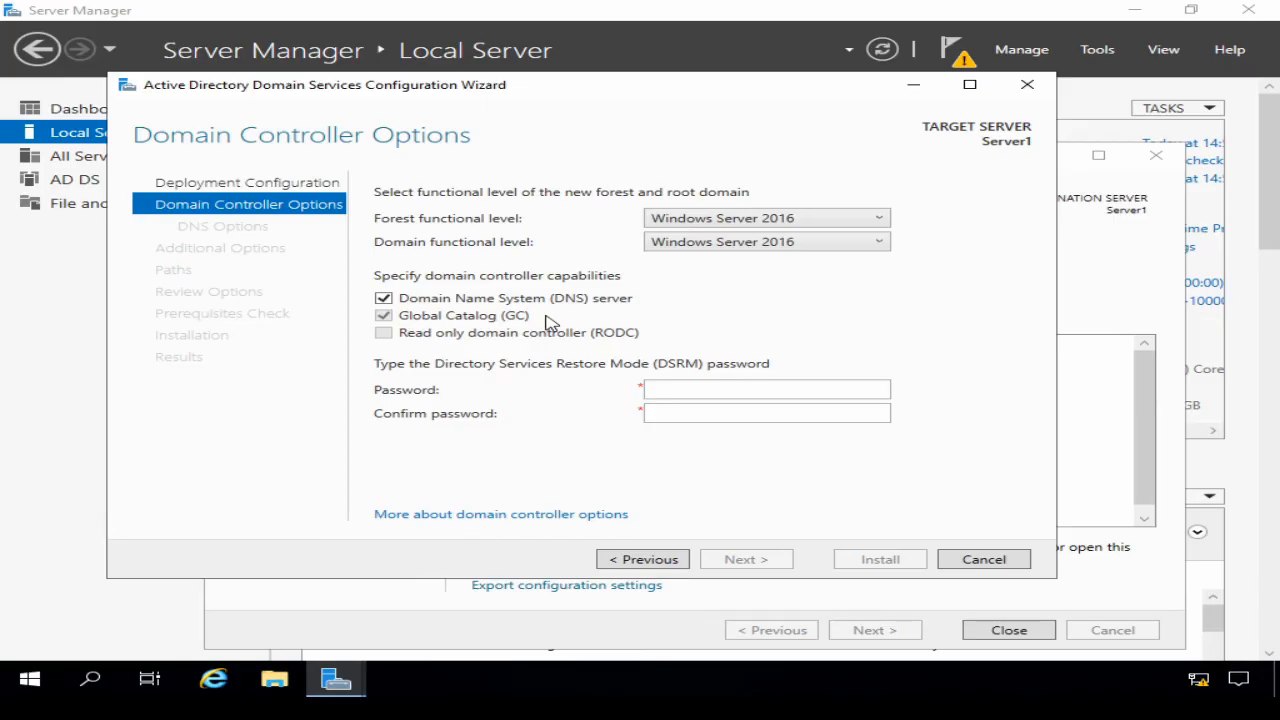
click(673, 389)
Step: Enter and confirm the DSRM password, then advance past DNS Options to Additional Options
text(P@ssw0rd1)
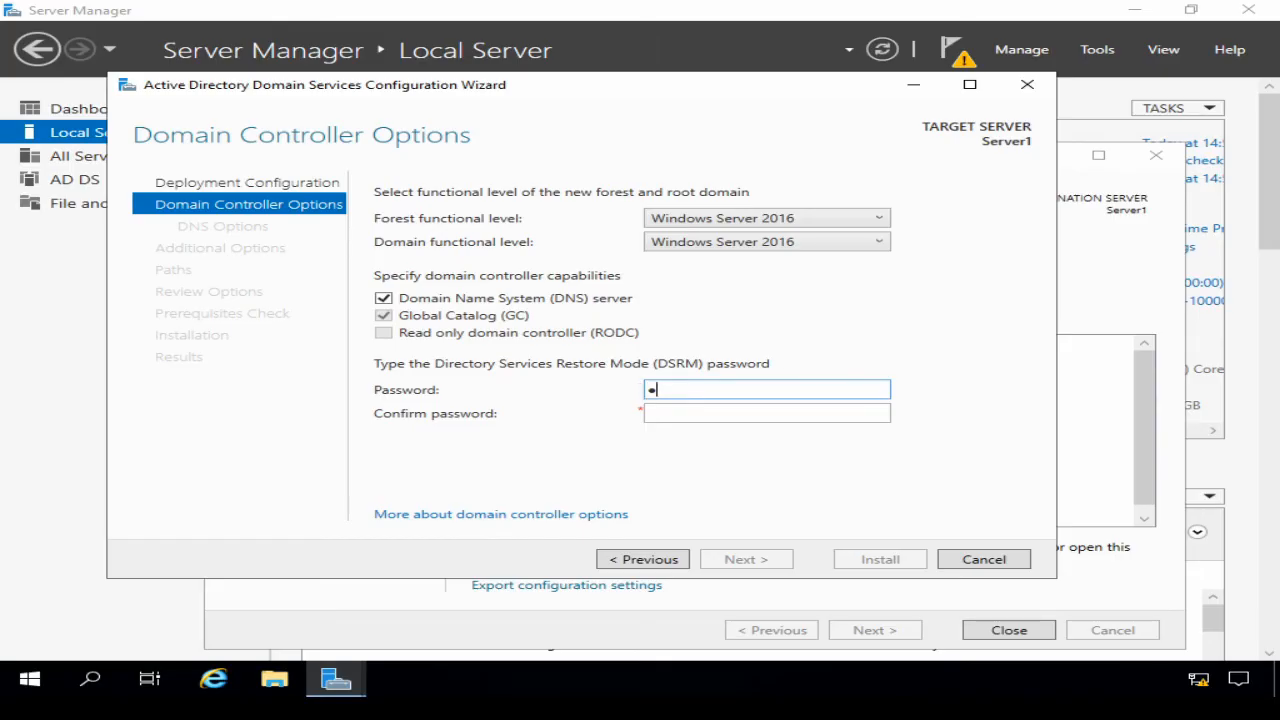
text(••••)
key(Tab)
text(••••••••••••)
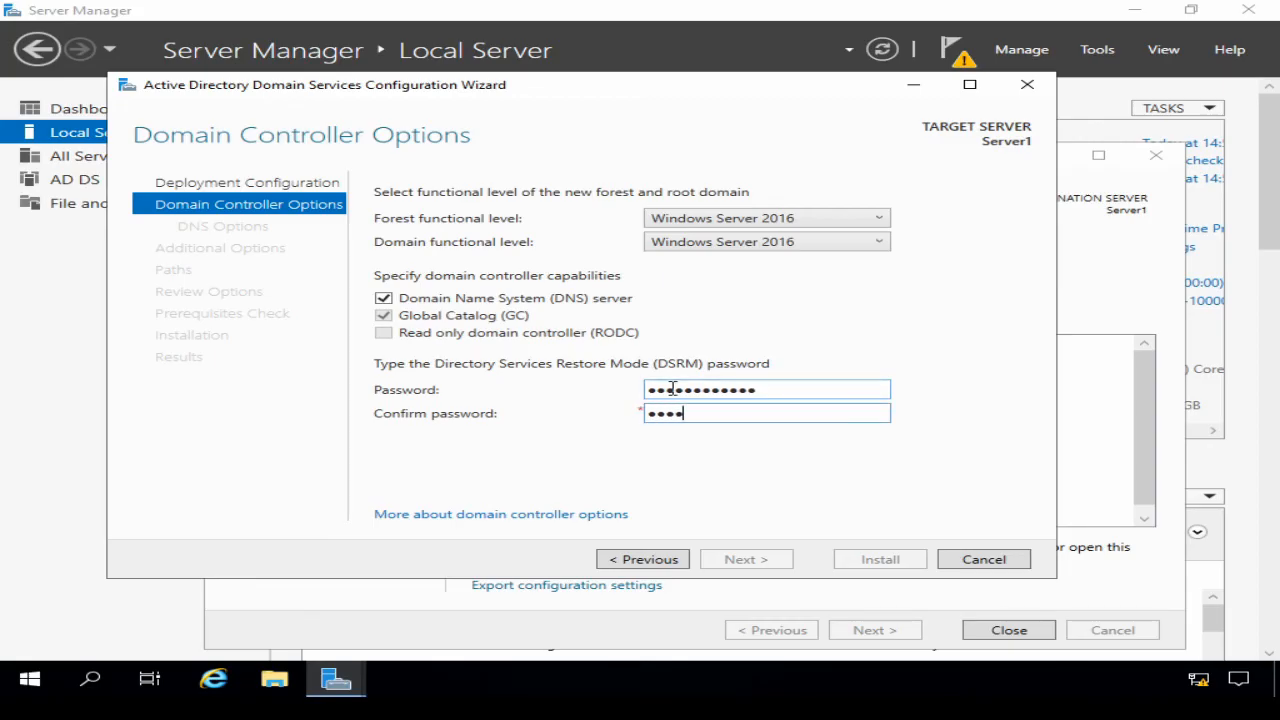
text(•)
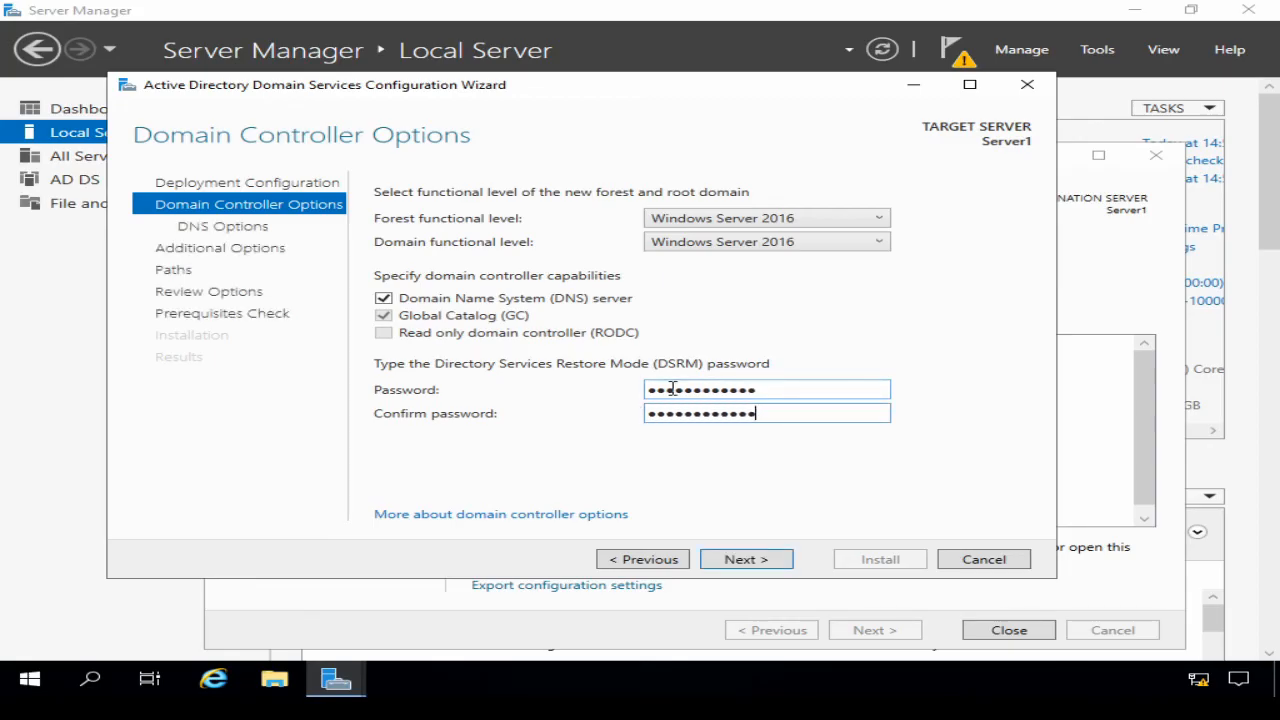
click(762, 563)
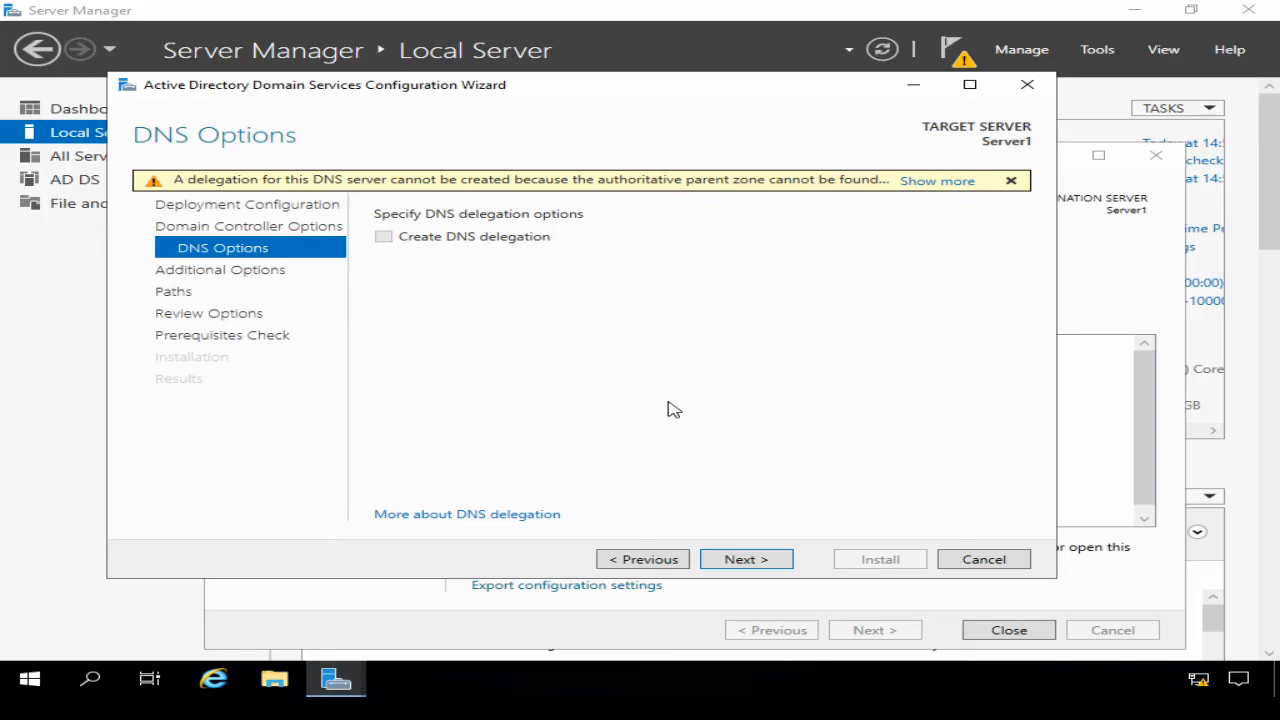
click(748, 566)
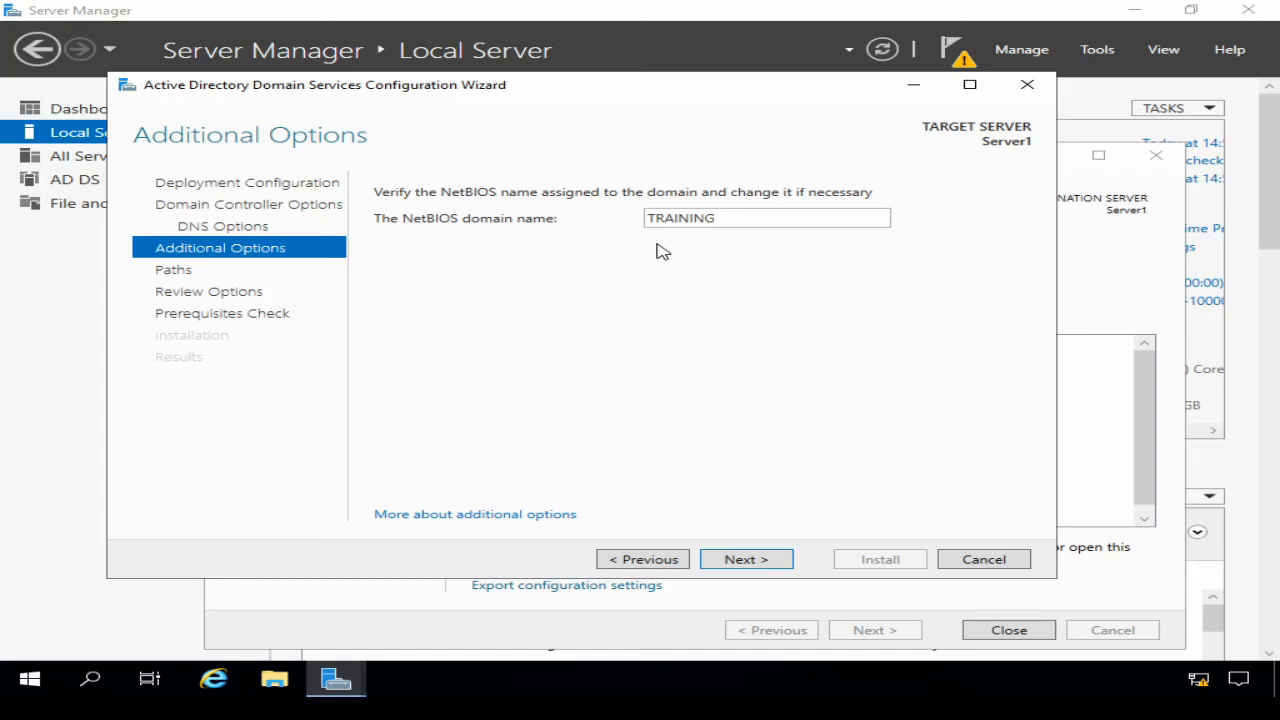
Step: Accept NetBIOS name TRAINING and the default NTDS and SYSVOL folder paths
click(757, 561)
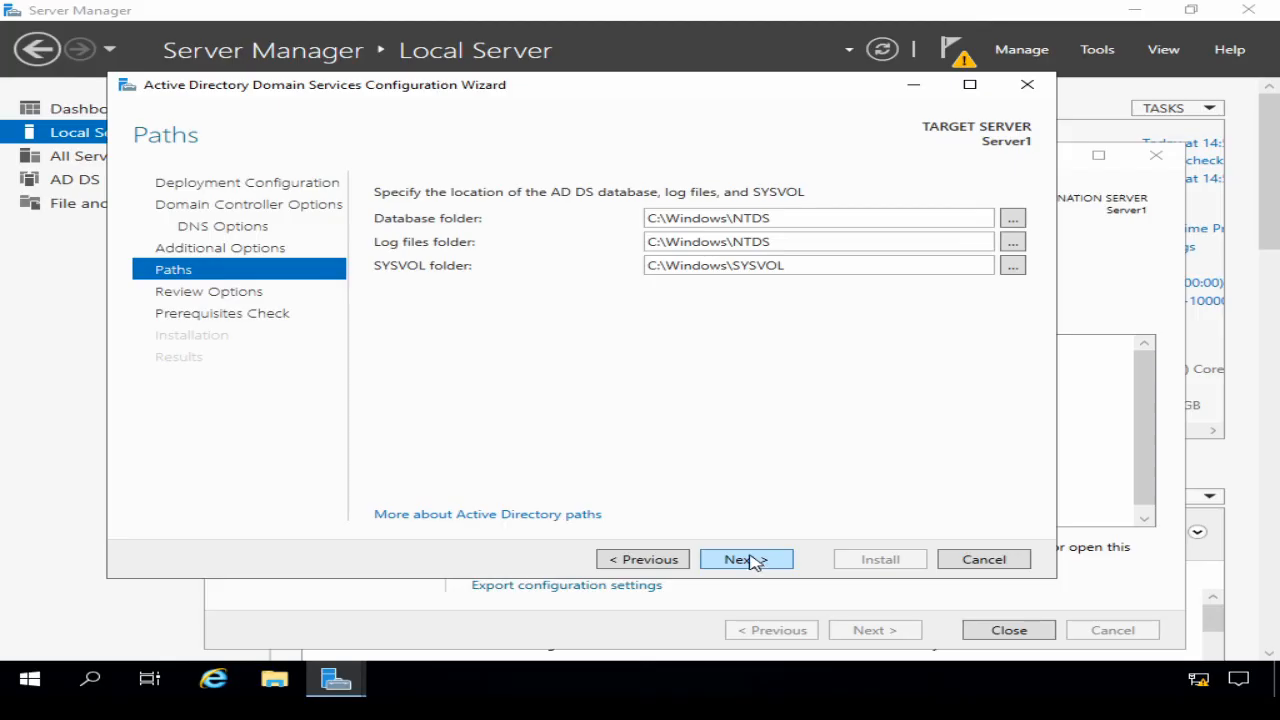
click(748, 560)
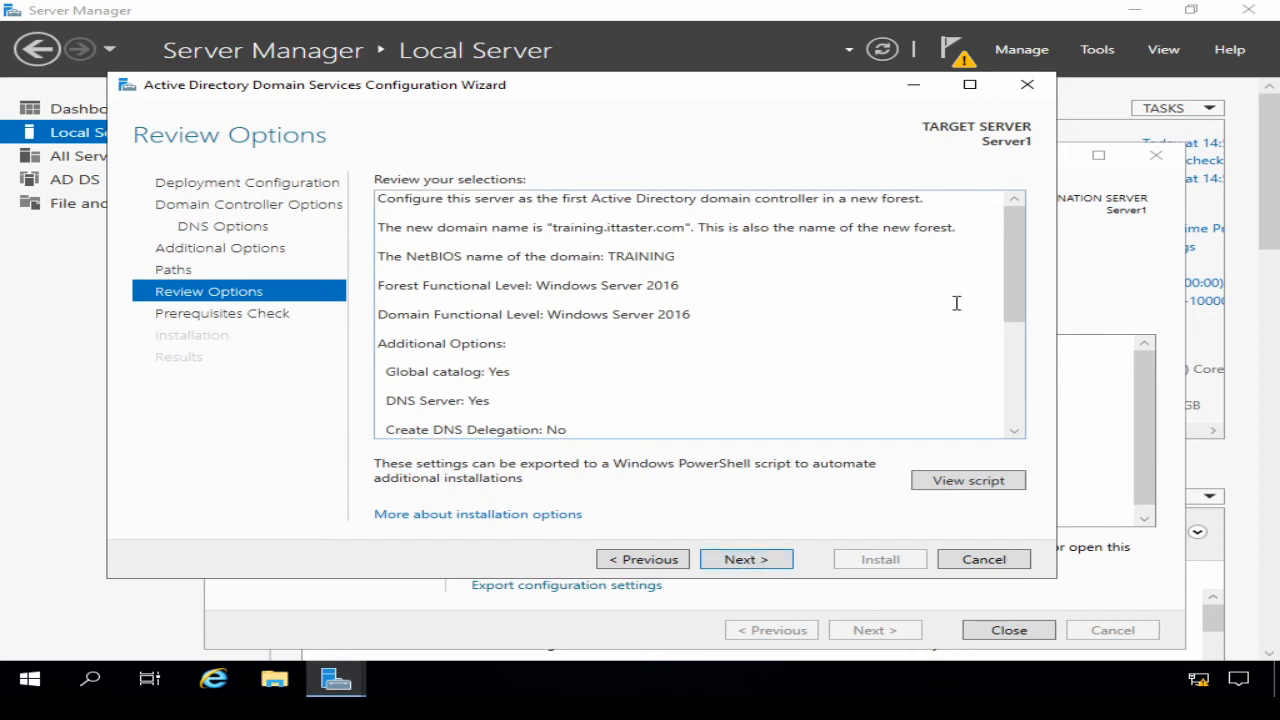
Step: Review the selections, pass the prerequisites check and install the domain controller
drag(1011, 288, 1008, 262)
click(748, 560)
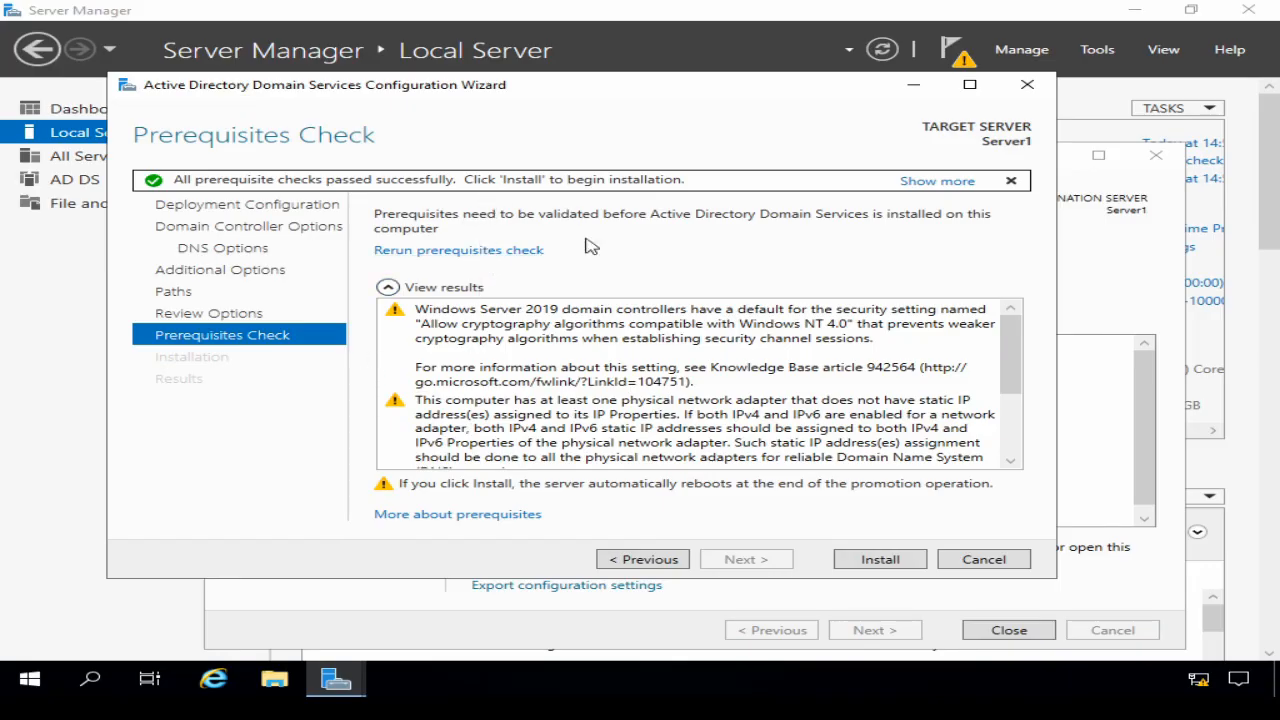
click(873, 559)
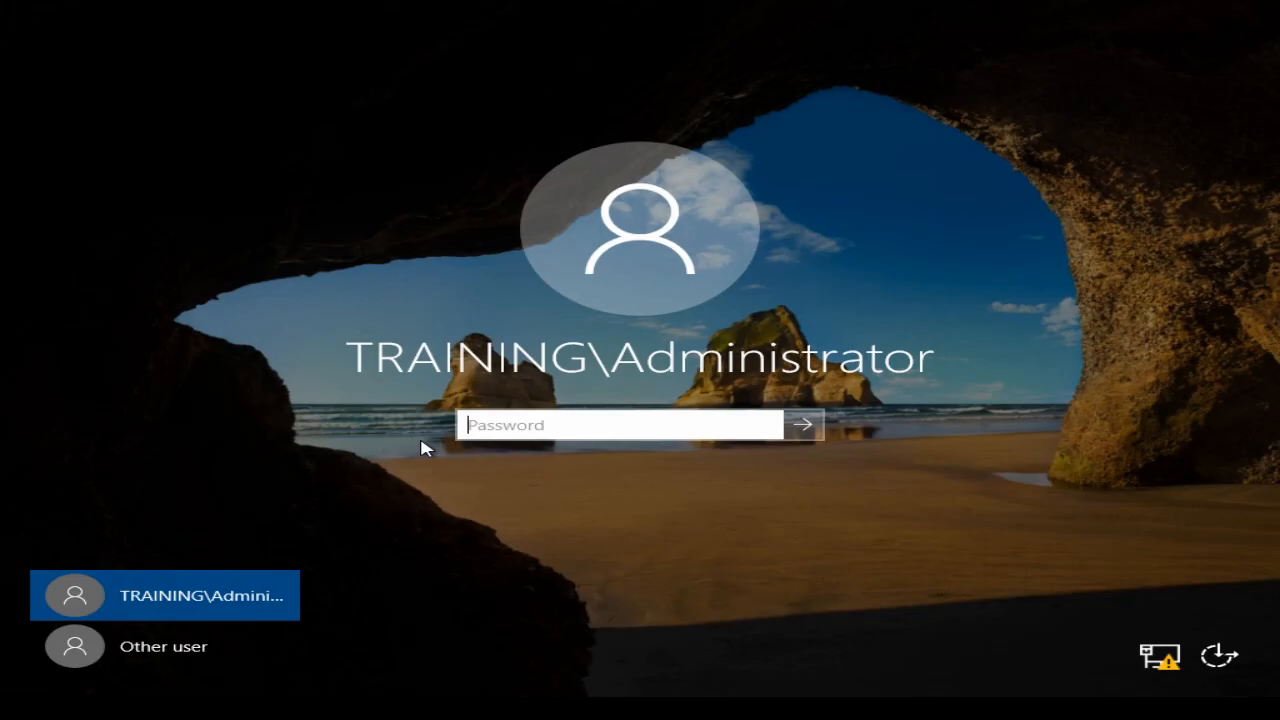
Step: Sign in as TRAINING\Administrator with the account password
text(•••••••••••••)
key(Return)
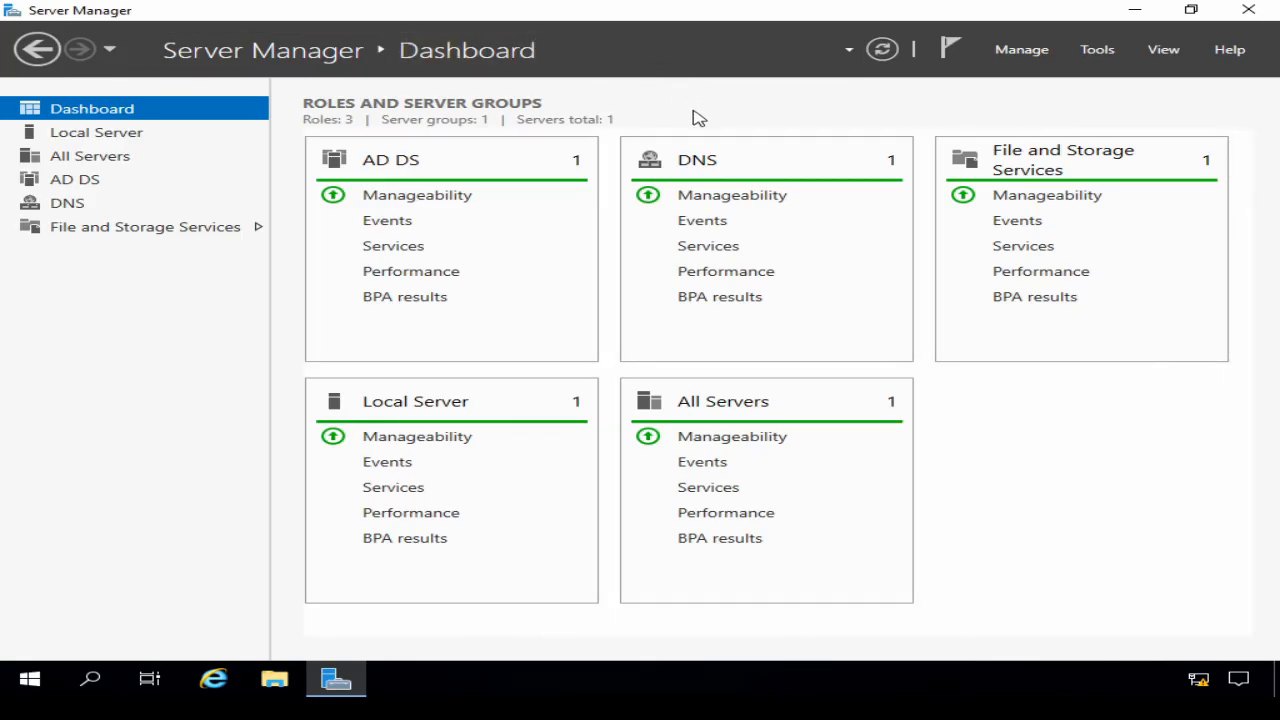
Step: Confirm Server1's training.ittaster.com membership on Local Server and list the Active Directory tools
click(72, 142)
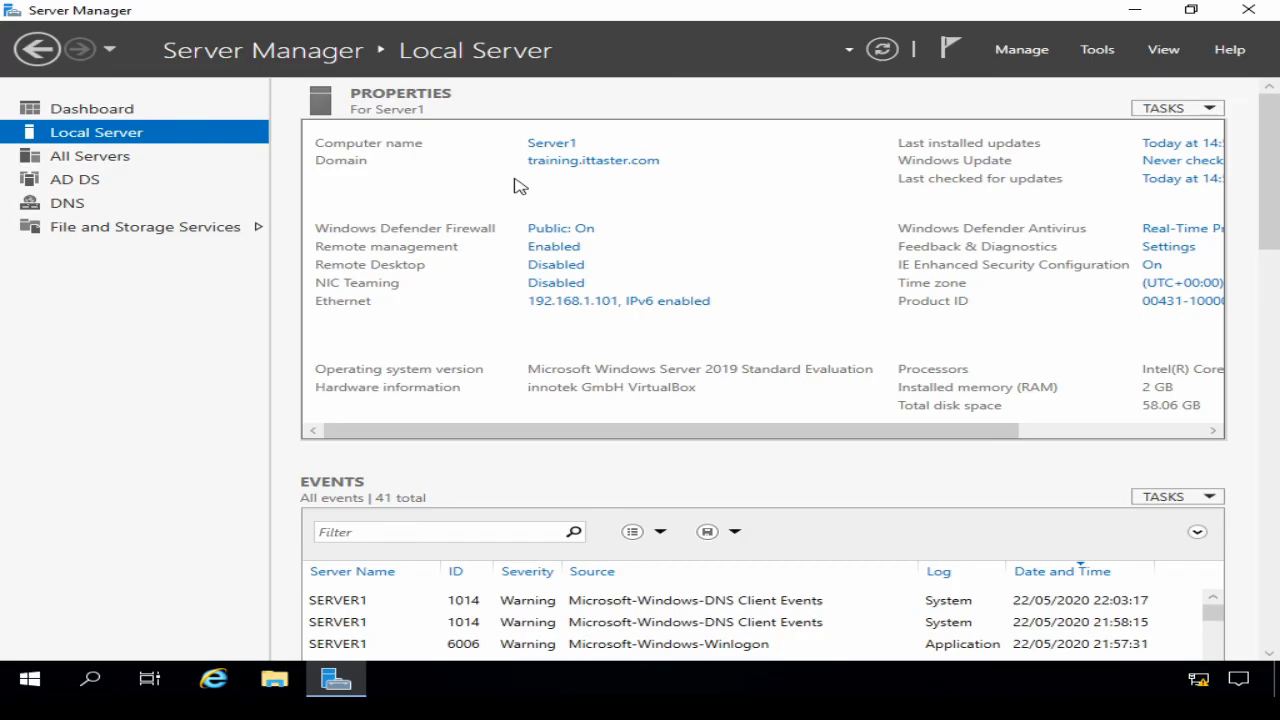
click(1097, 52)
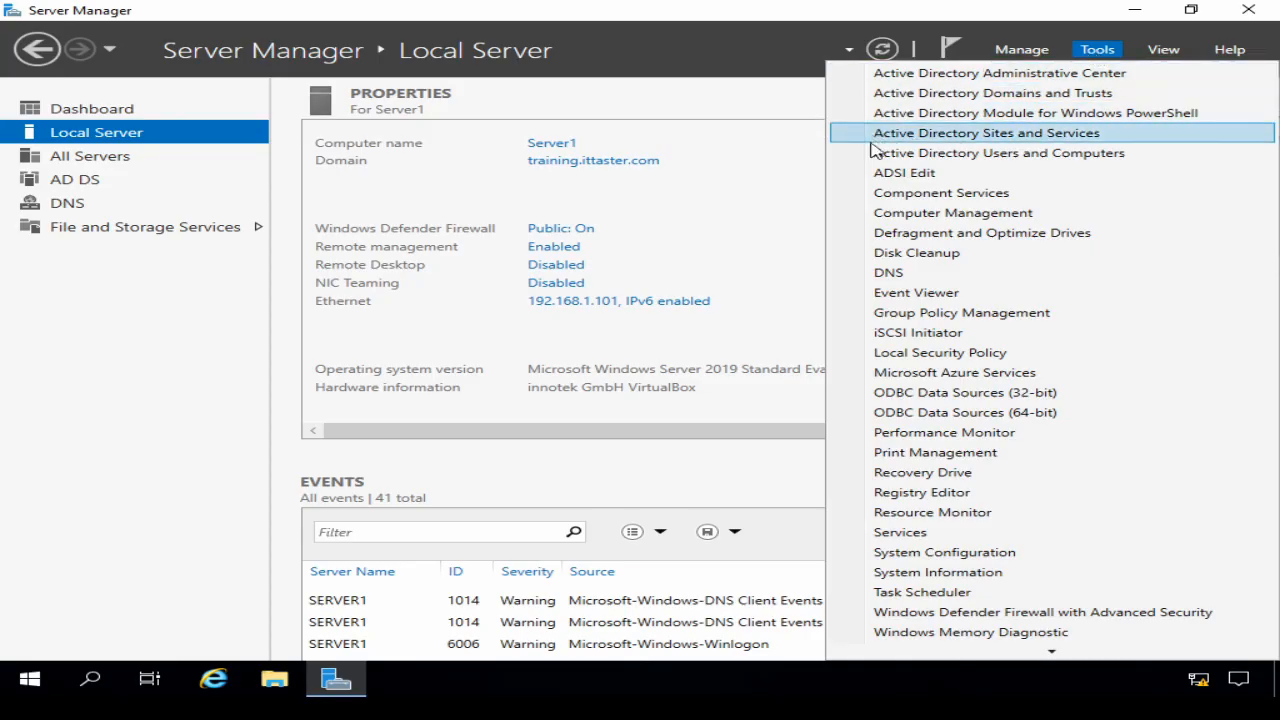